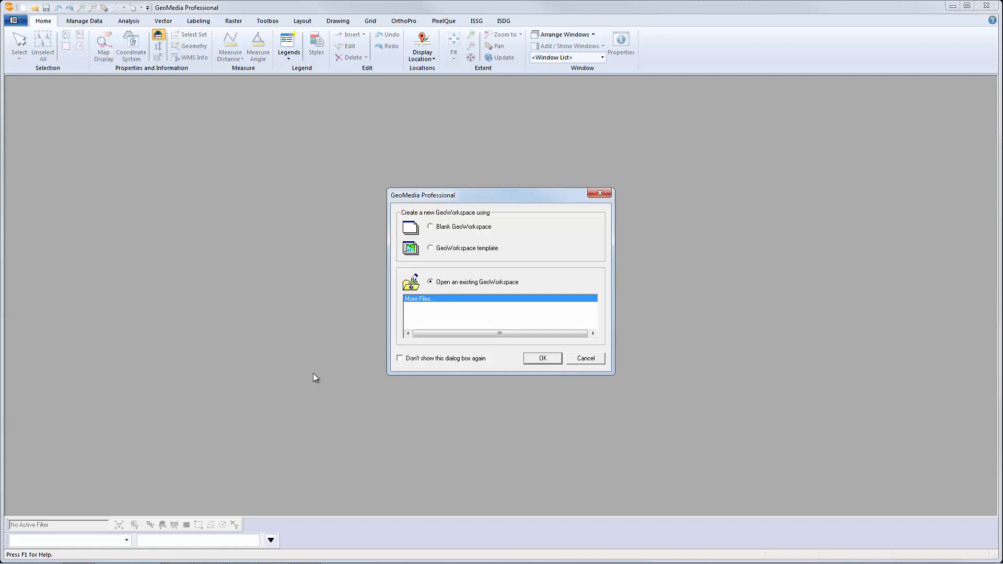
# Create a blank GeoWorkspace and switch on ISSG stereo mode to list the project's stereo models.
pyautogui.click(432, 228)
pyautogui.click(541, 358)
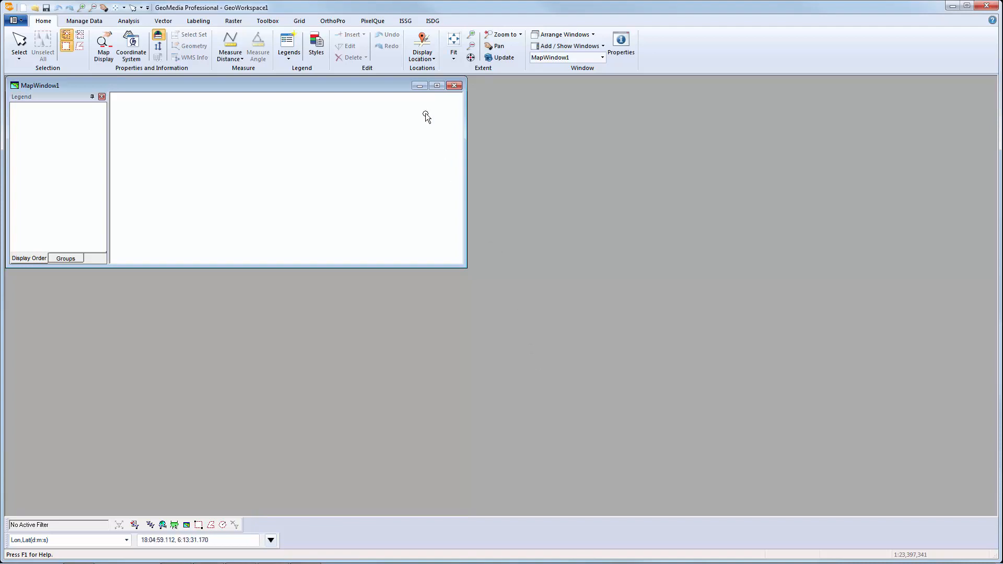
pyautogui.click(406, 20)
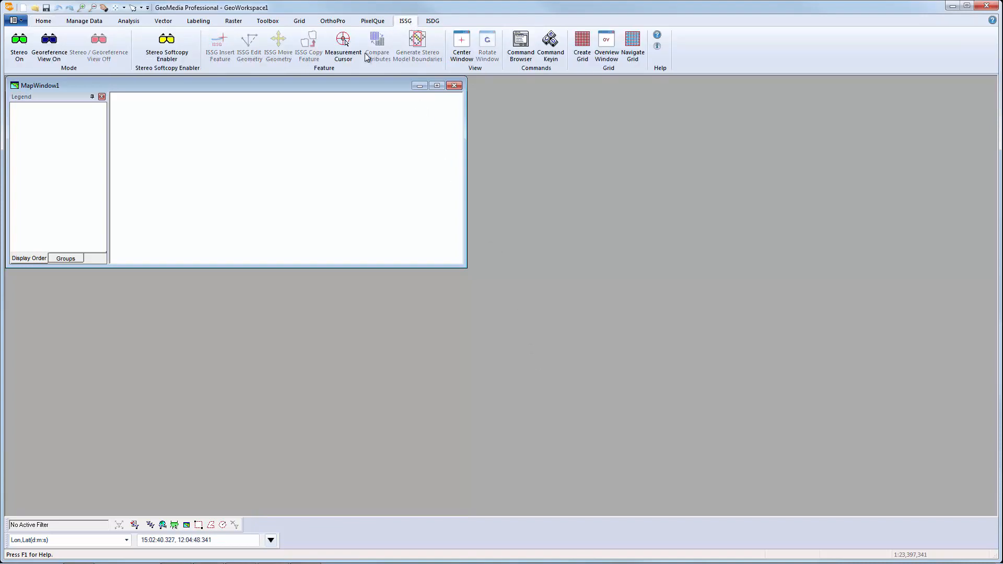
pyautogui.click(20, 39)
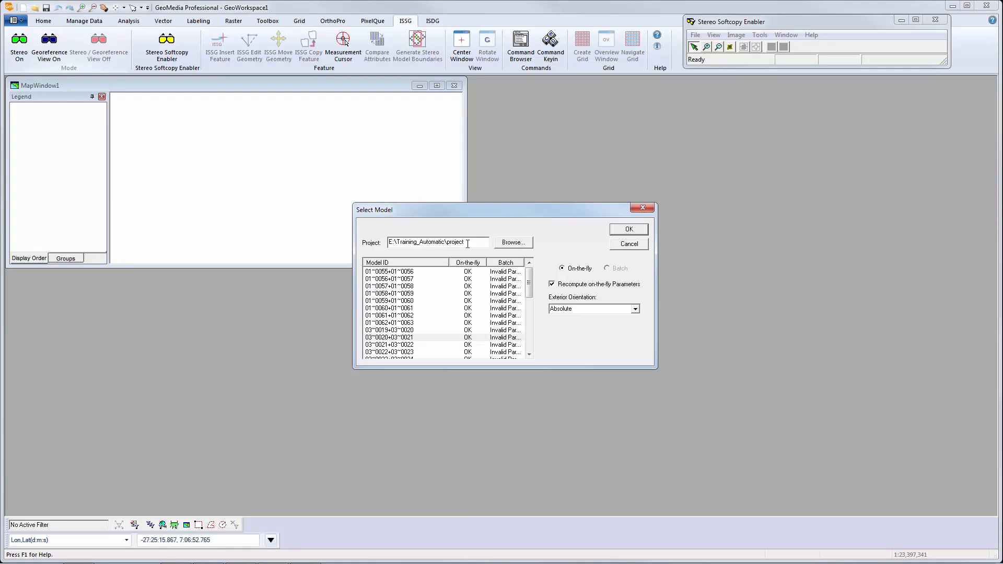
# Load stereo model 01~0055+01~0056 into Stereo View 1.
pyautogui.click(410, 272)
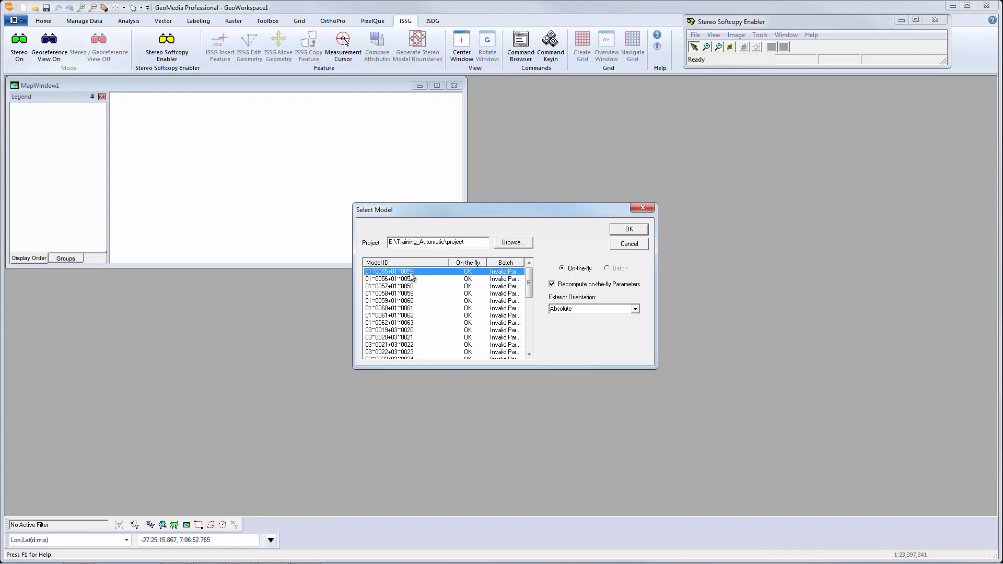
pyautogui.click(629, 229)
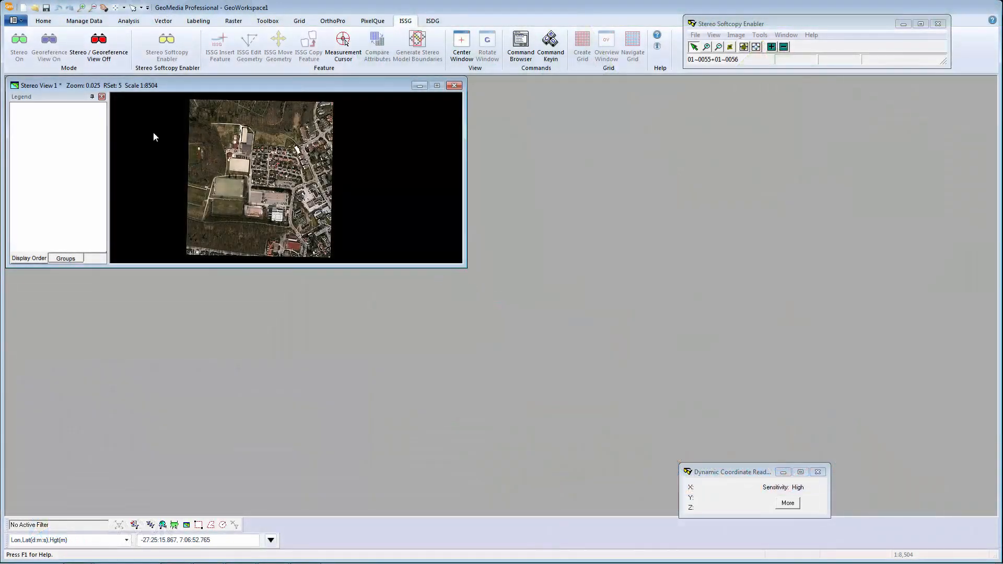
pyautogui.click(81, 22)
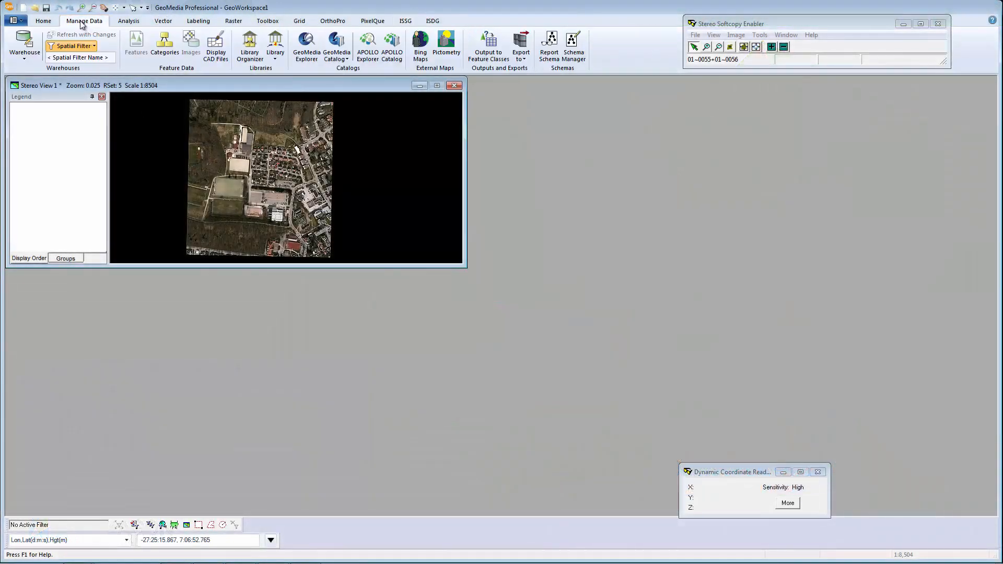
# Create a new Access warehouse named Class from the normal.mdt template.
pyautogui.click(25, 57)
pyautogui.click(47, 95)
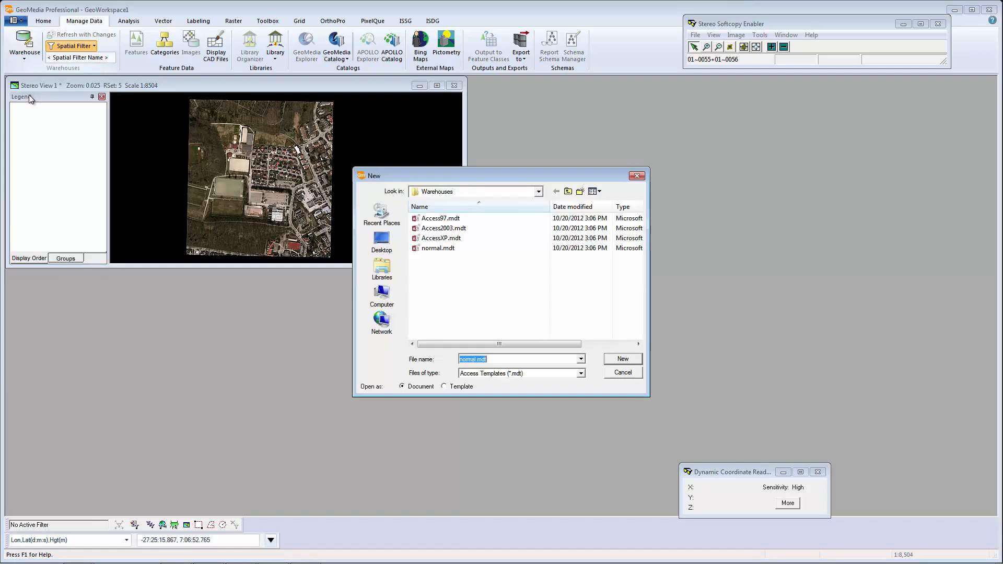
pyautogui.click(615, 363)
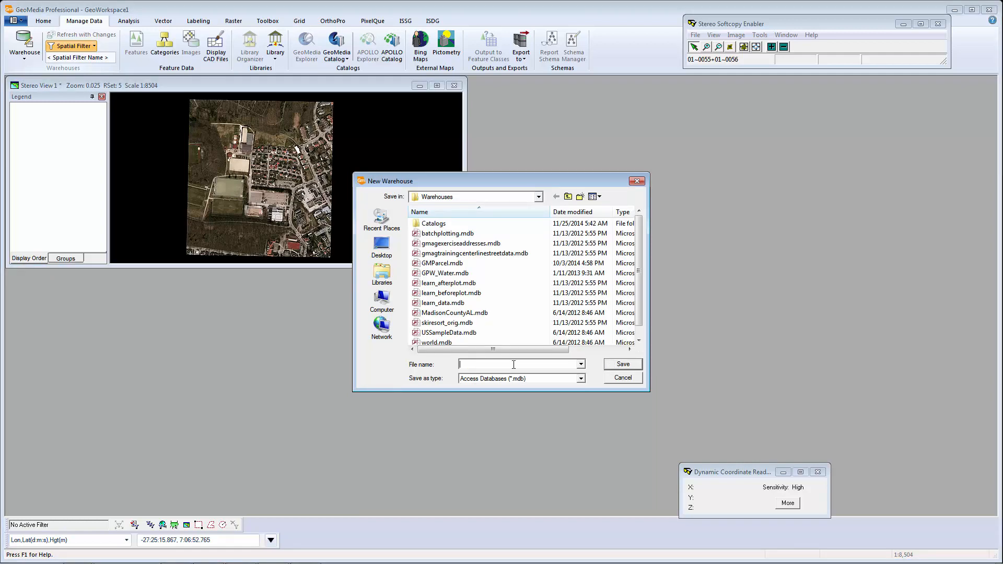
pyautogui.write('Class')
pyautogui.click(622, 365)
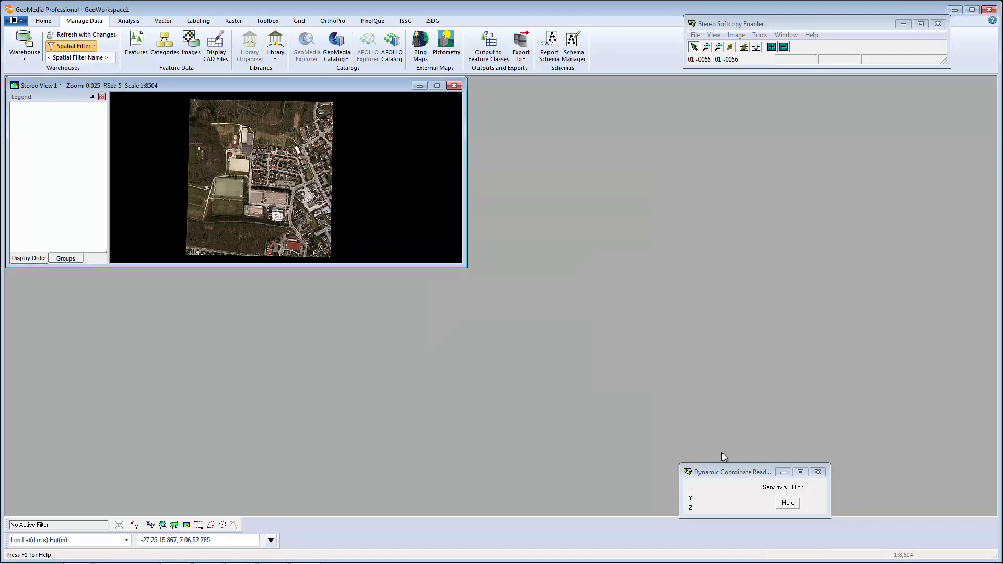
pyautogui.click(142, 47)
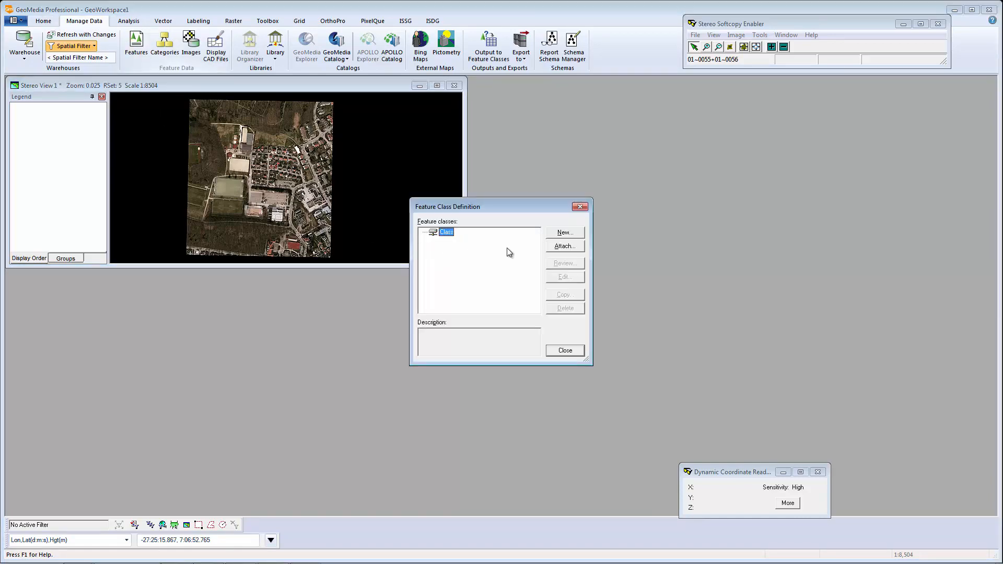
# Add a line feature class named Roads with an autonumber primary key.
pyautogui.click(555, 234)
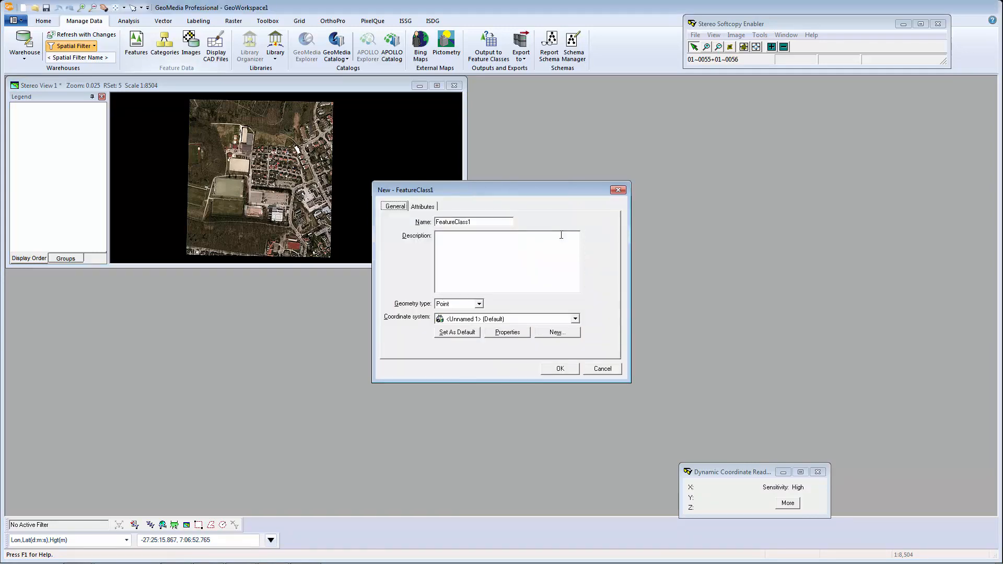
pyautogui.doubleClick(490, 218)
pyautogui.write('Roads')
pyautogui.click(479, 303)
pyautogui.click(455, 320)
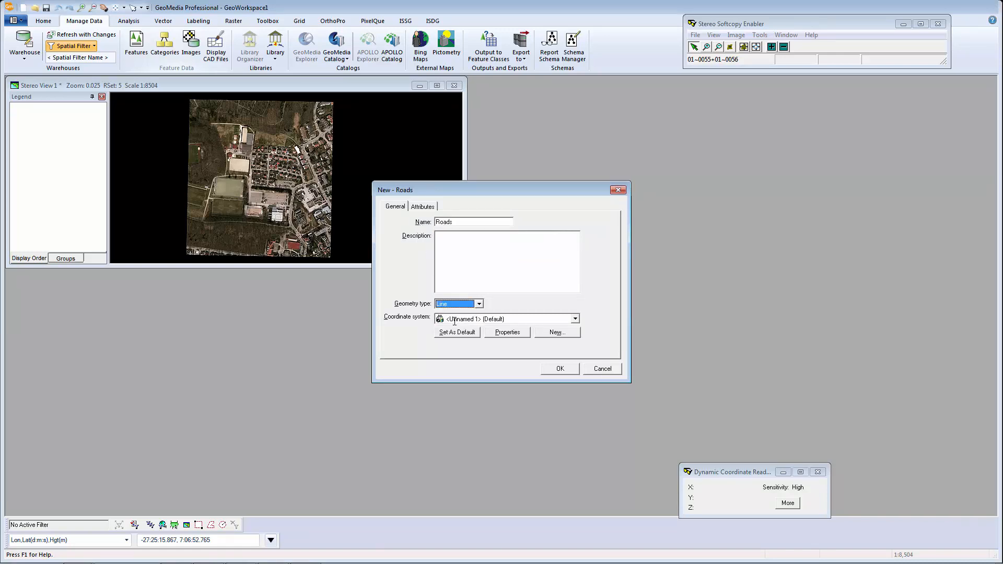
pyautogui.click(558, 368)
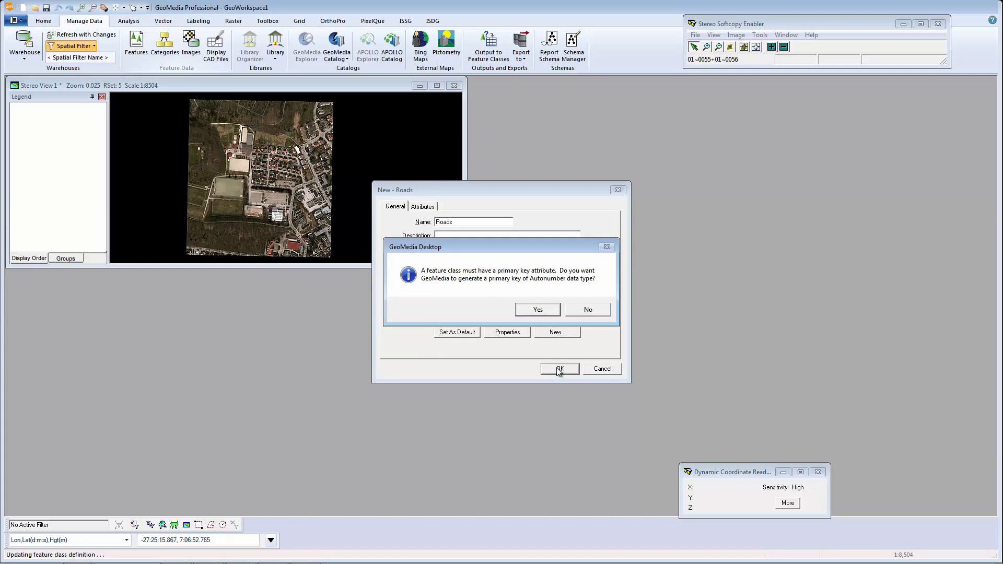
pyautogui.click(544, 310)
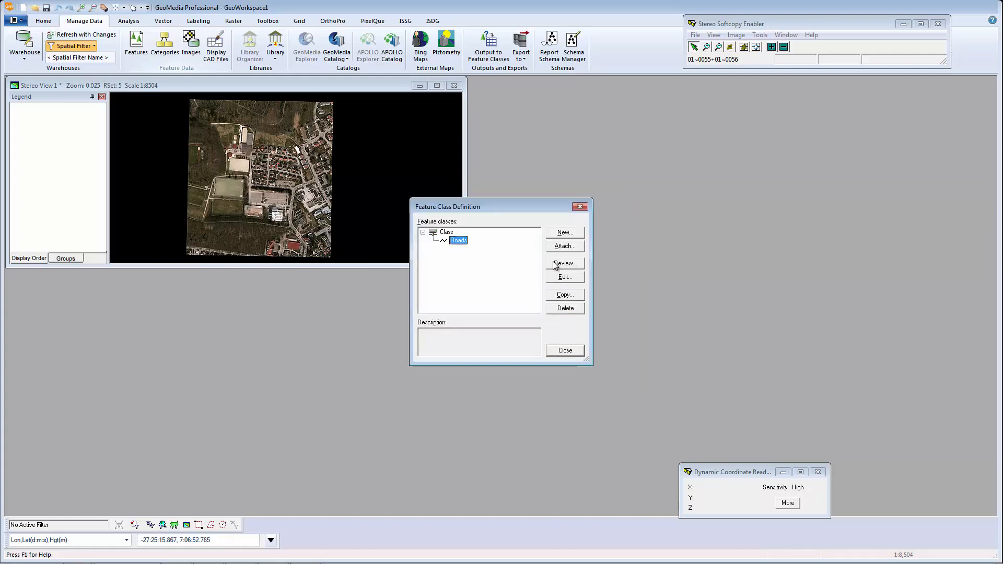
# Add an area feature class named Building with an autonumber primary key.
pyautogui.click(563, 233)
pyautogui.click(493, 221)
pyautogui.doubleClick(493, 221)
pyautogui.write('Buildings')
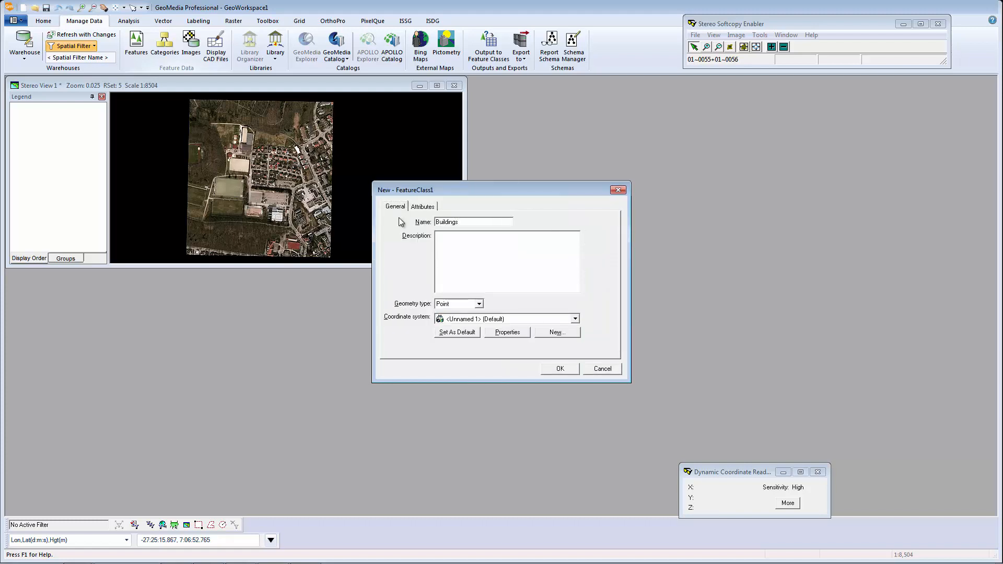
pyautogui.click(478, 303)
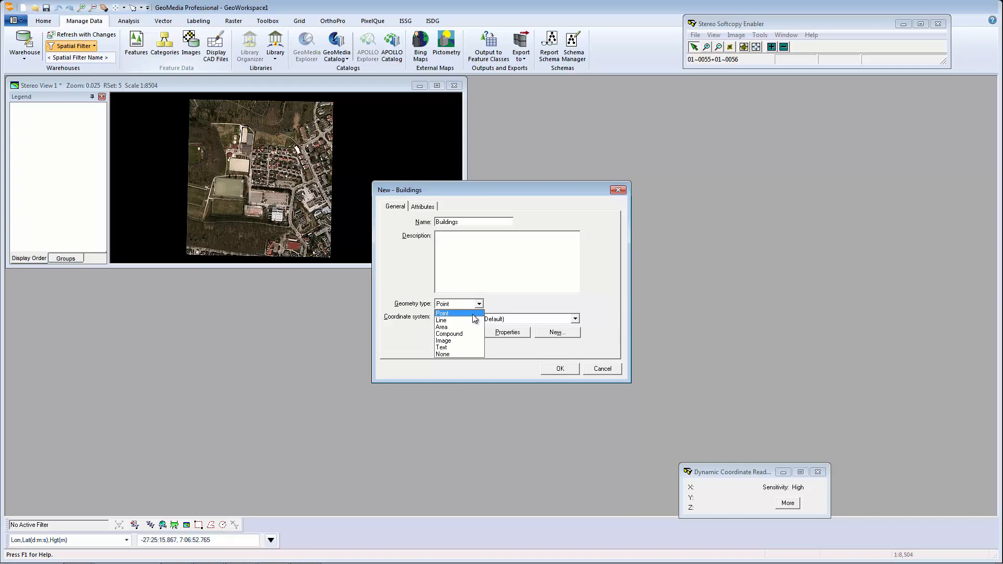
pyautogui.click(462, 327)
pyautogui.click(555, 369)
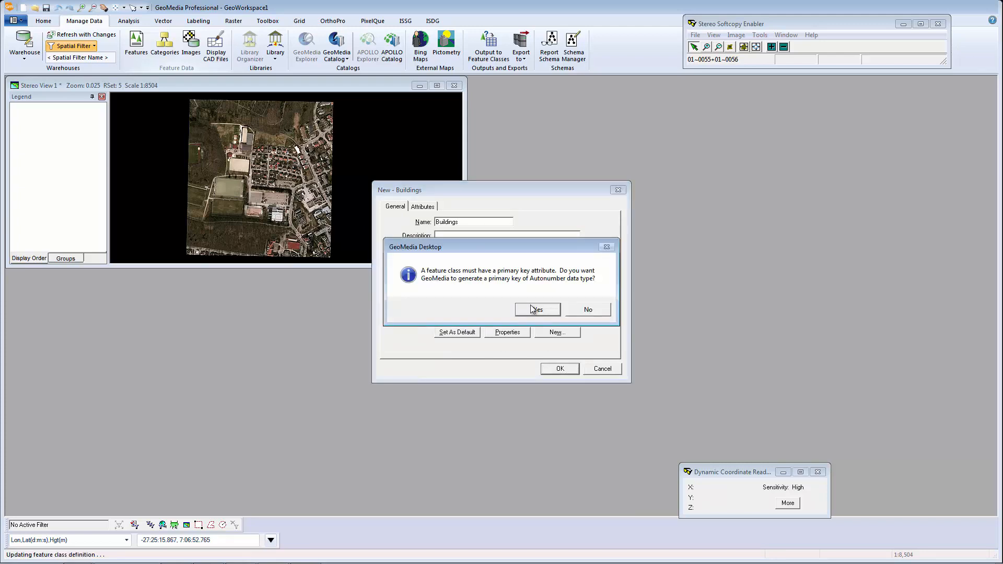
pyautogui.click(533, 309)
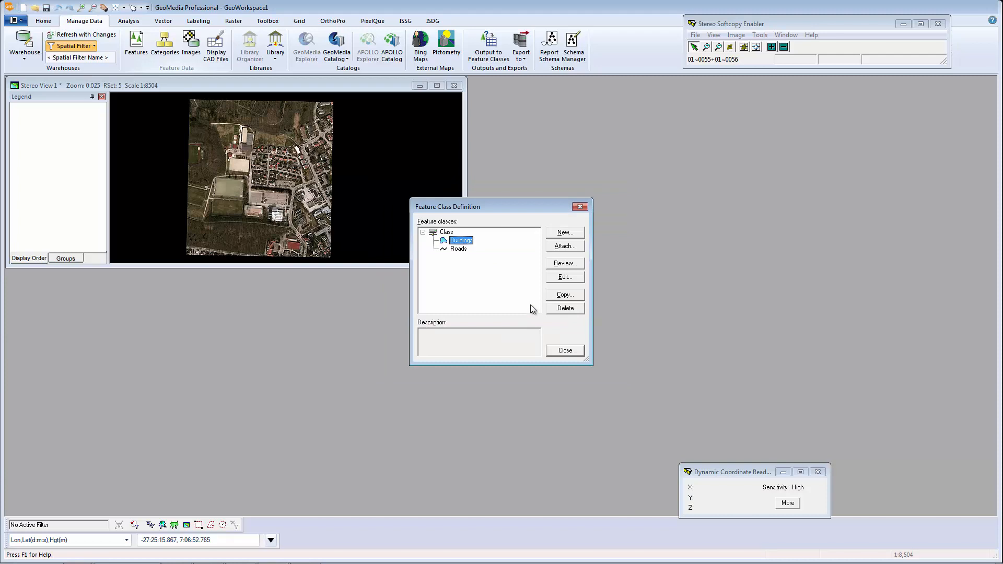
pyautogui.click(552, 350)
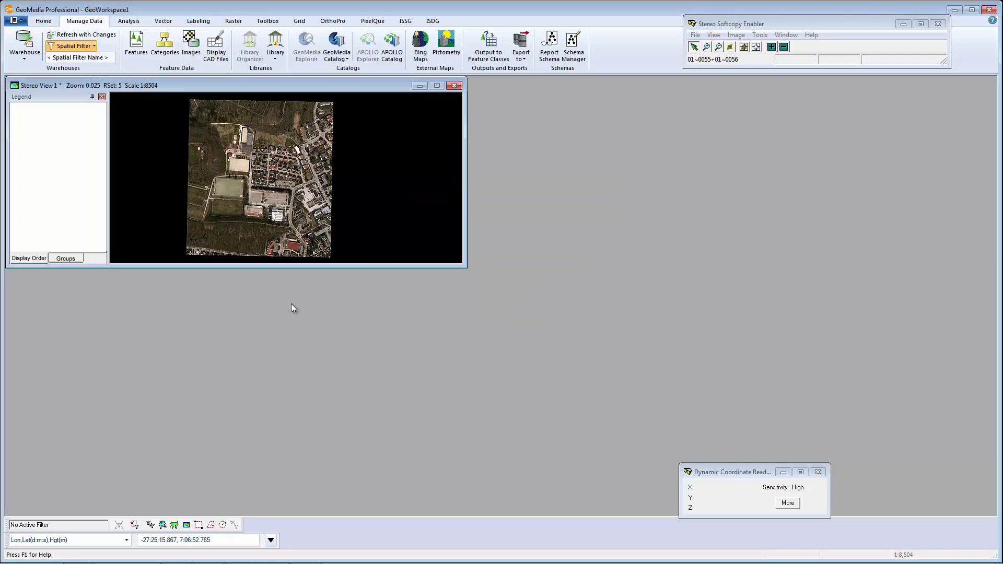
# Add the Class warehouse's Roads and Buildings features to the stereo view's legend.
pyautogui.rightClick(59, 130)
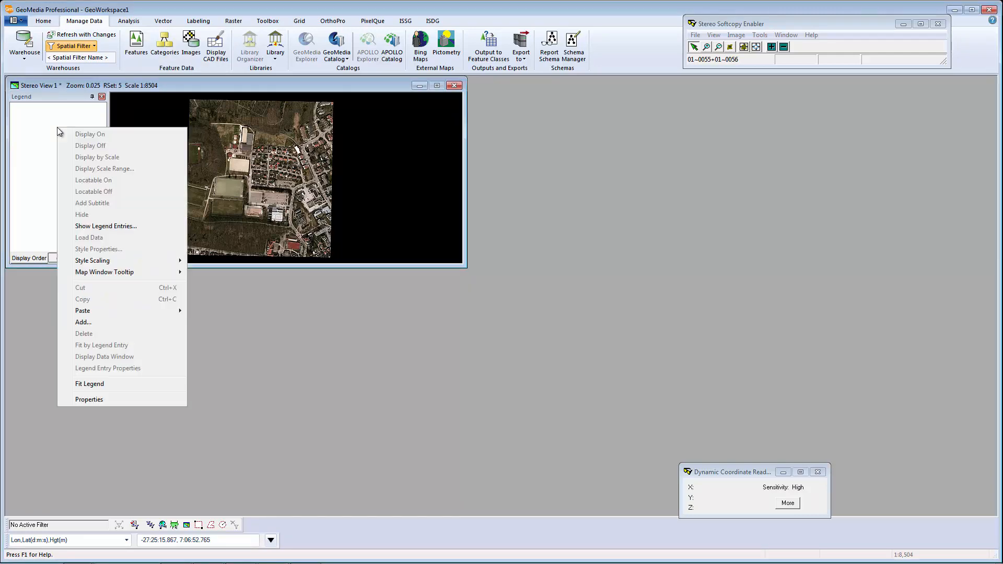
pyautogui.click(83, 322)
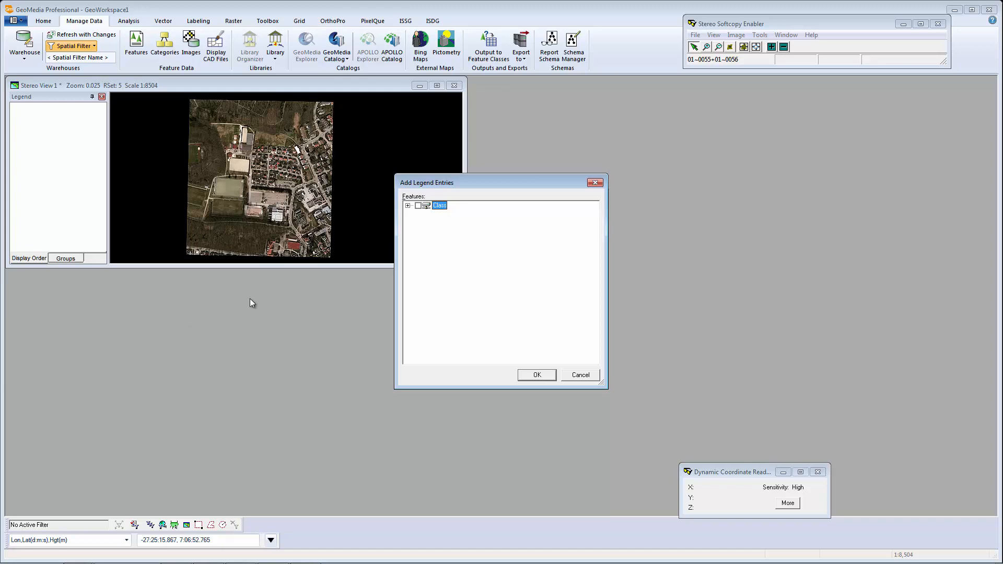
pyautogui.click(408, 206)
pyautogui.click(537, 375)
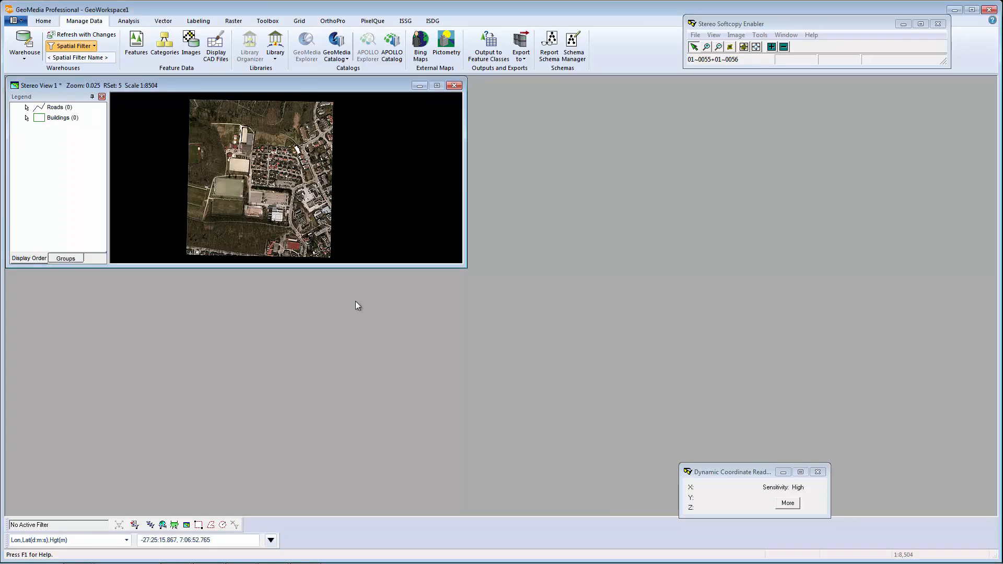
# Keep the legend's name as Legend.
pyautogui.click(50, 22)
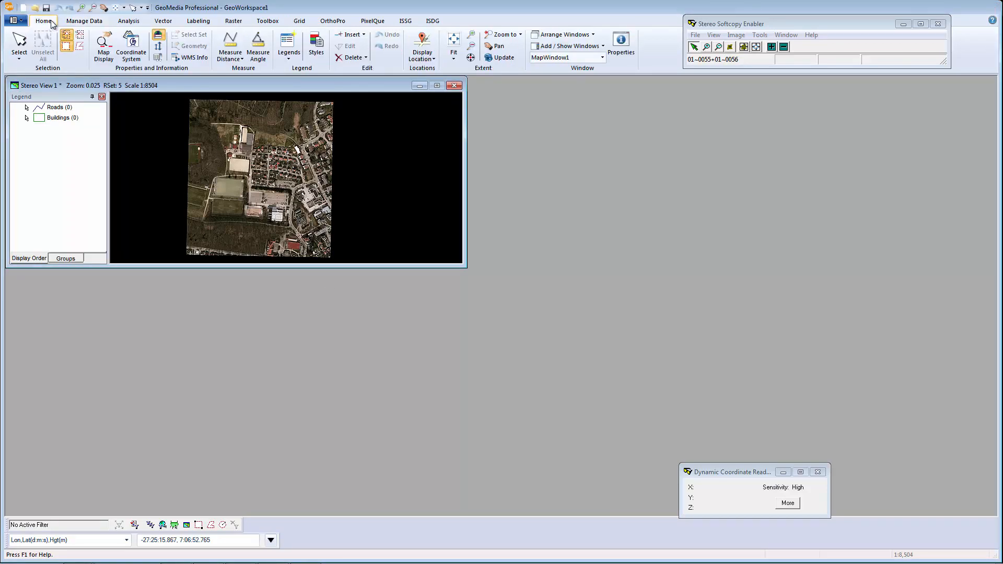
pyautogui.click(287, 60)
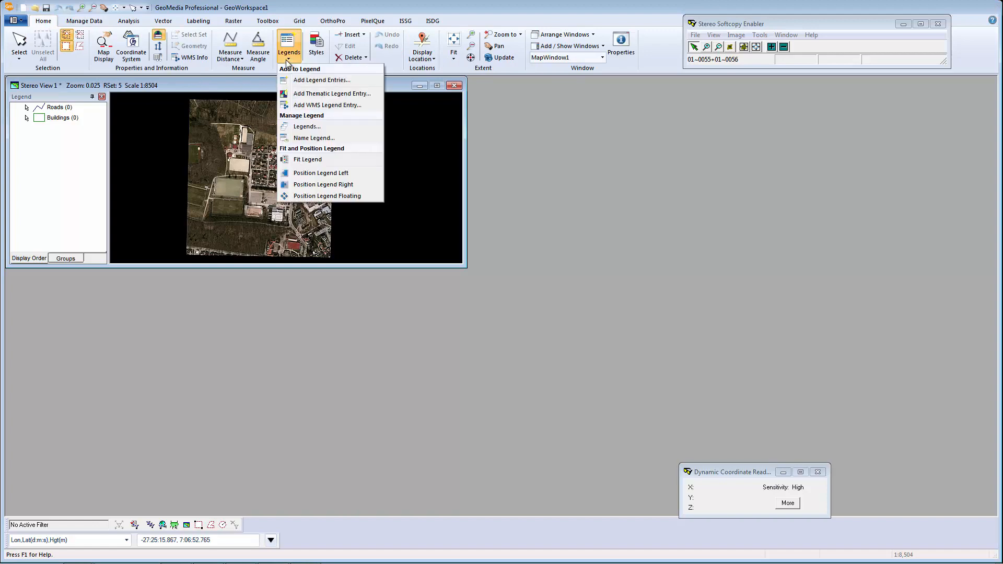
pyautogui.click(285, 139)
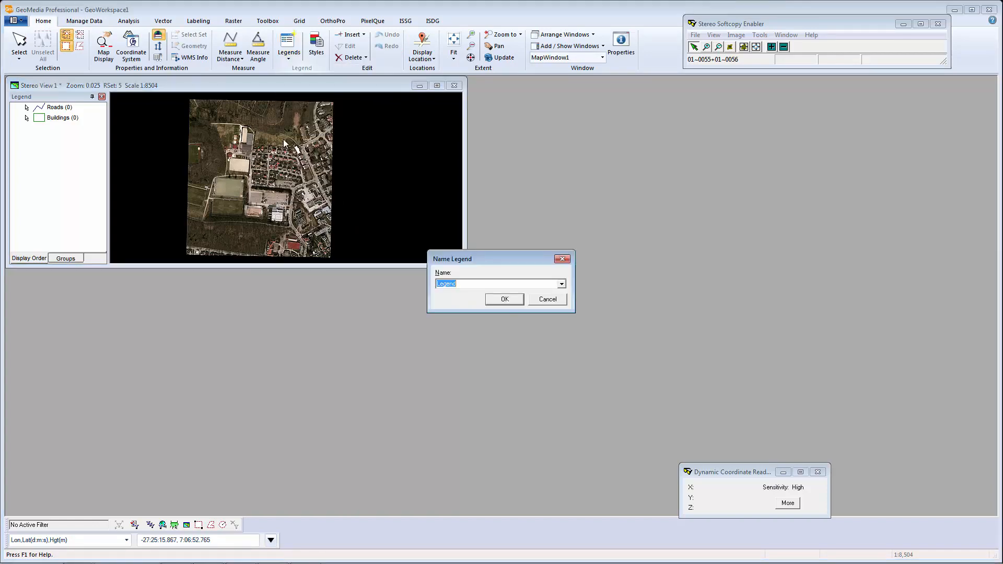
pyautogui.click(504, 299)
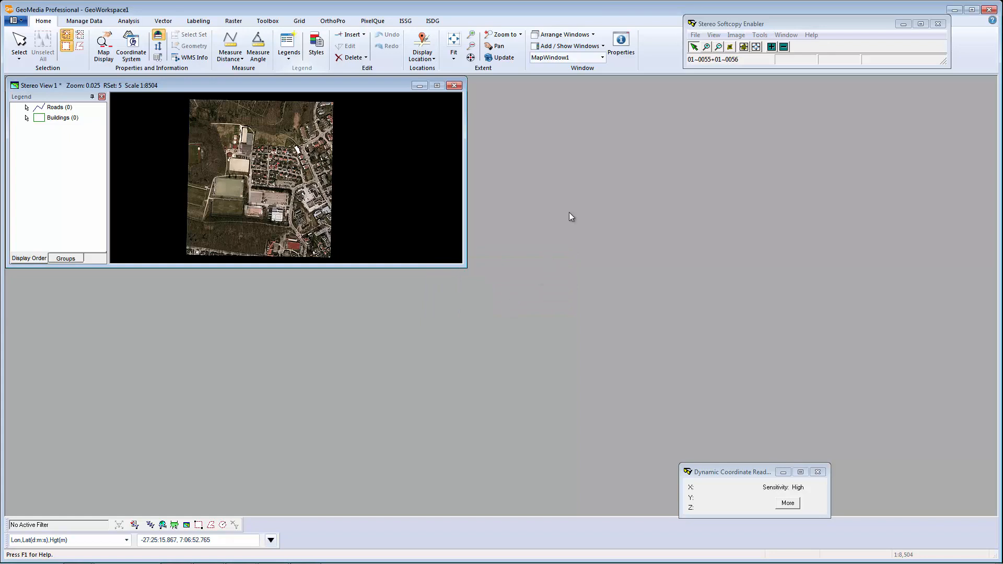
pyautogui.click(603, 47)
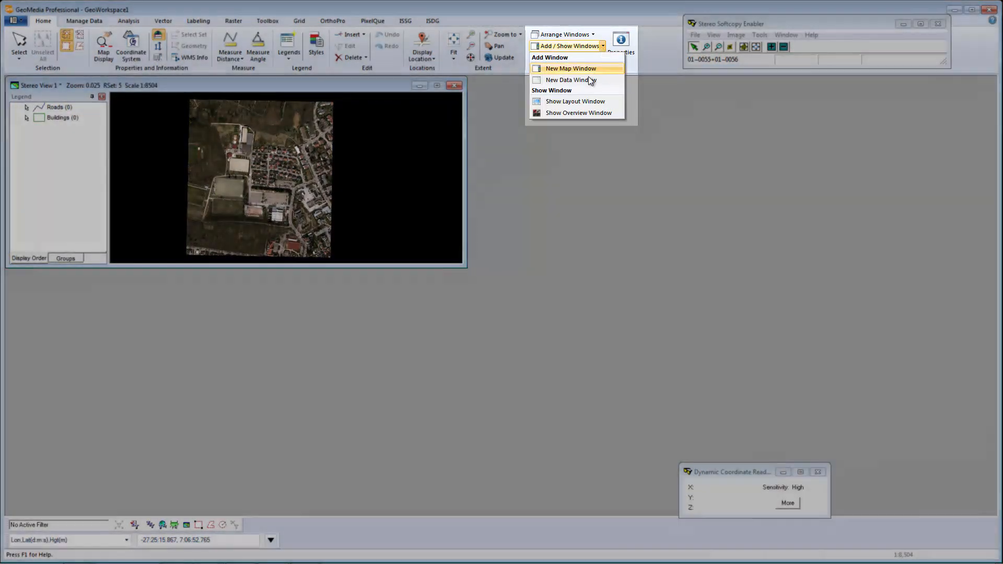
# Open MapWindow1 using Legend, then move and resize it to fill the right side.
pyautogui.click(583, 69)
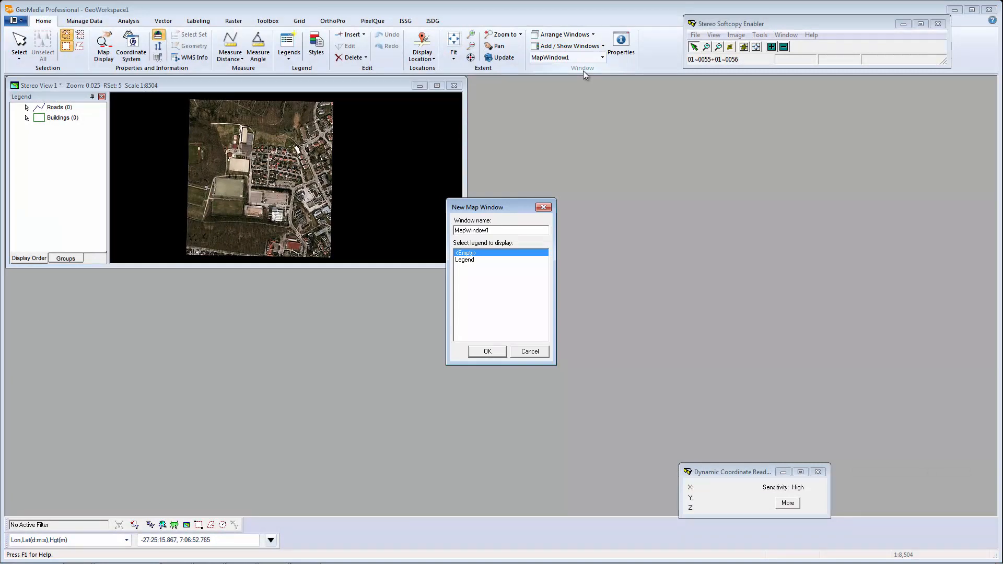
pyautogui.click(474, 261)
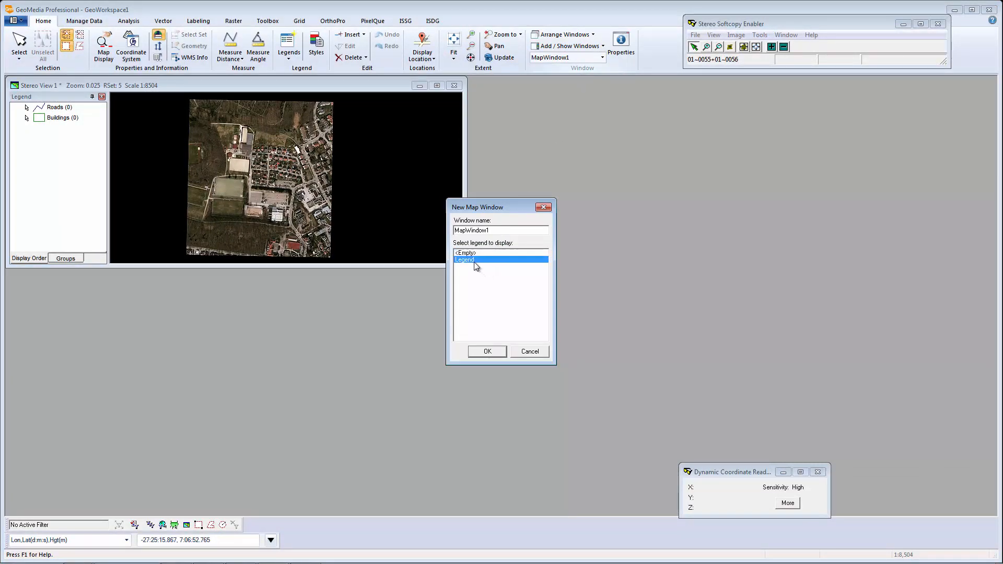
pyautogui.click(488, 352)
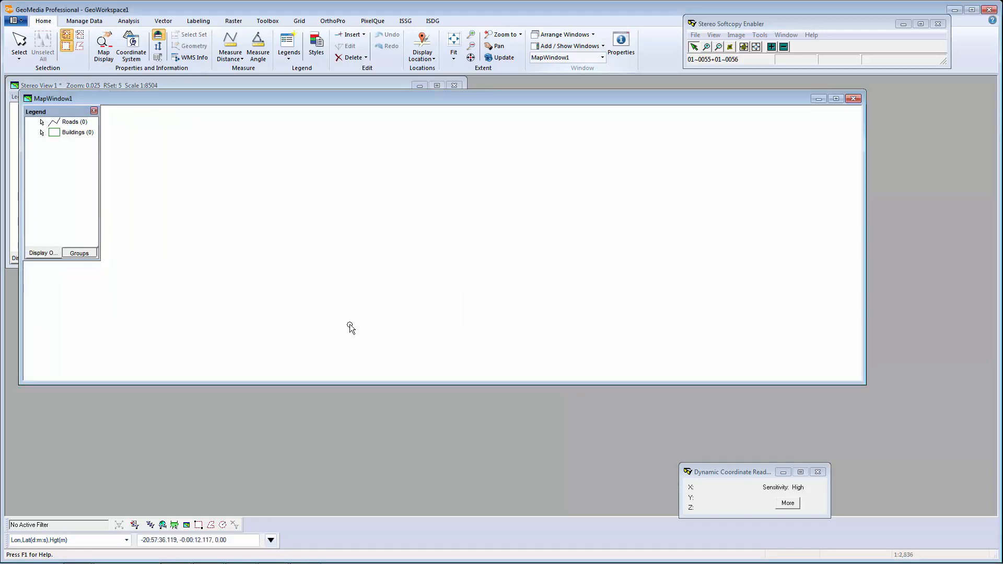
pyautogui.moveTo(703, 100); pyautogui.dragTo(830, 87)
pyautogui.moveTo(147, 372); pyautogui.dragTo(584, 445)
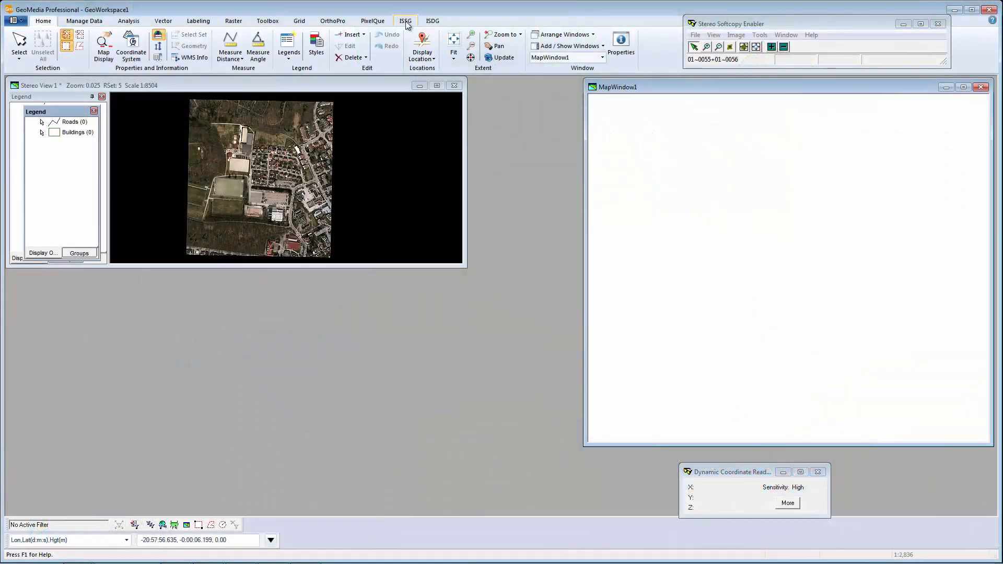
# Turn stereo on in MapWindow1 as Stereo View 2, then switch Stereo View 1's stereo display off.
pyautogui.click(406, 22)
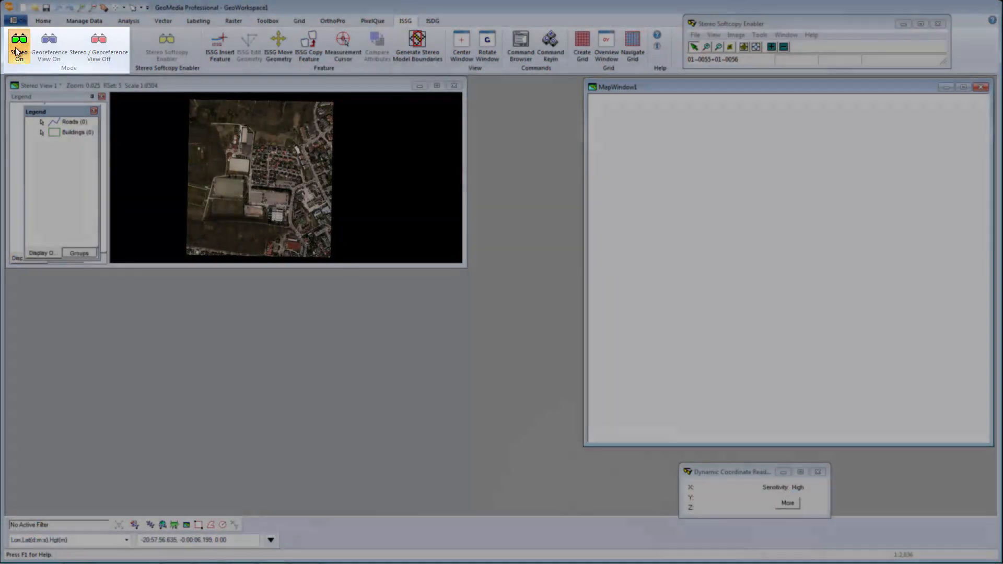
pyautogui.click(21, 50)
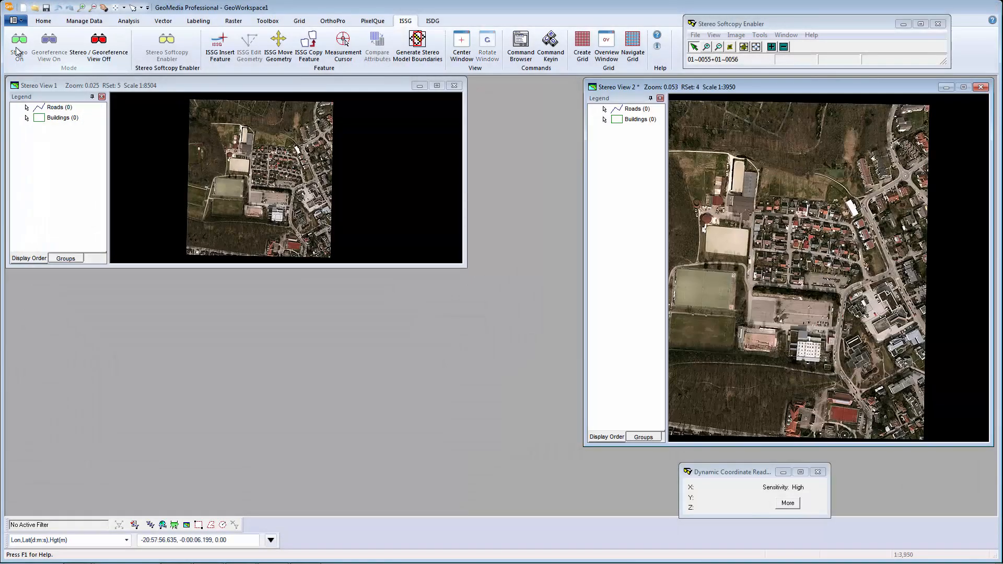
pyautogui.click(253, 87)
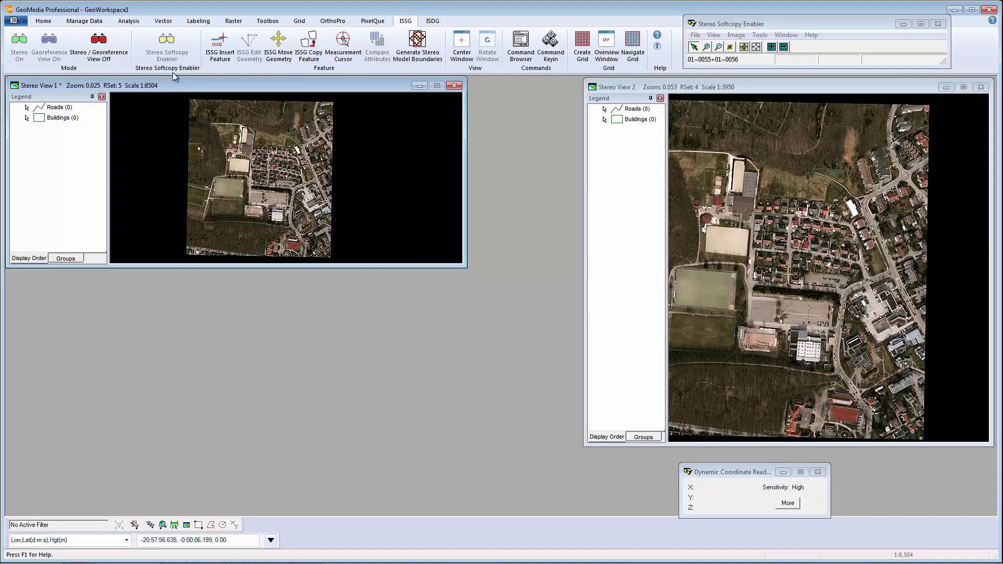
pyautogui.click(107, 55)
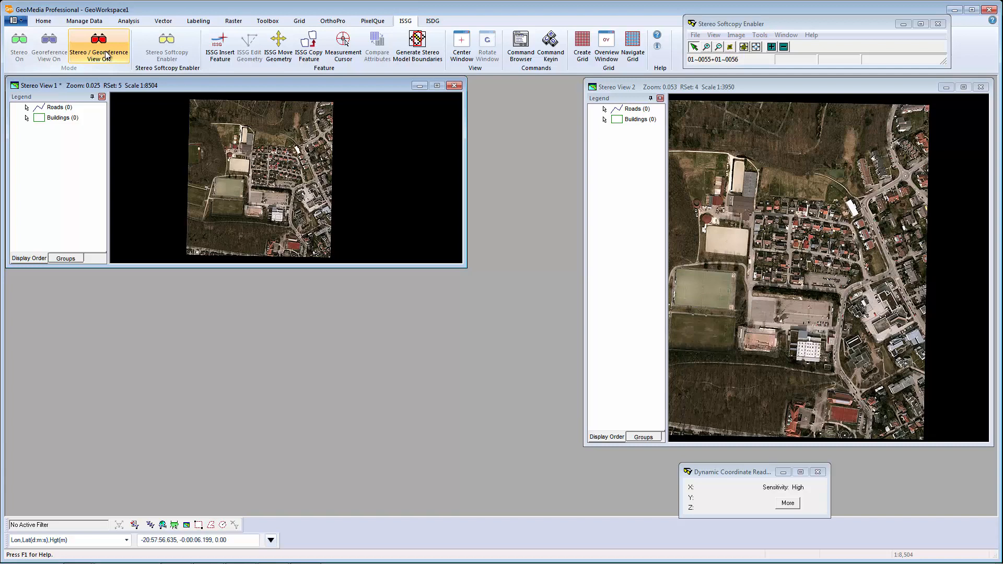
pyautogui.click(107, 55)
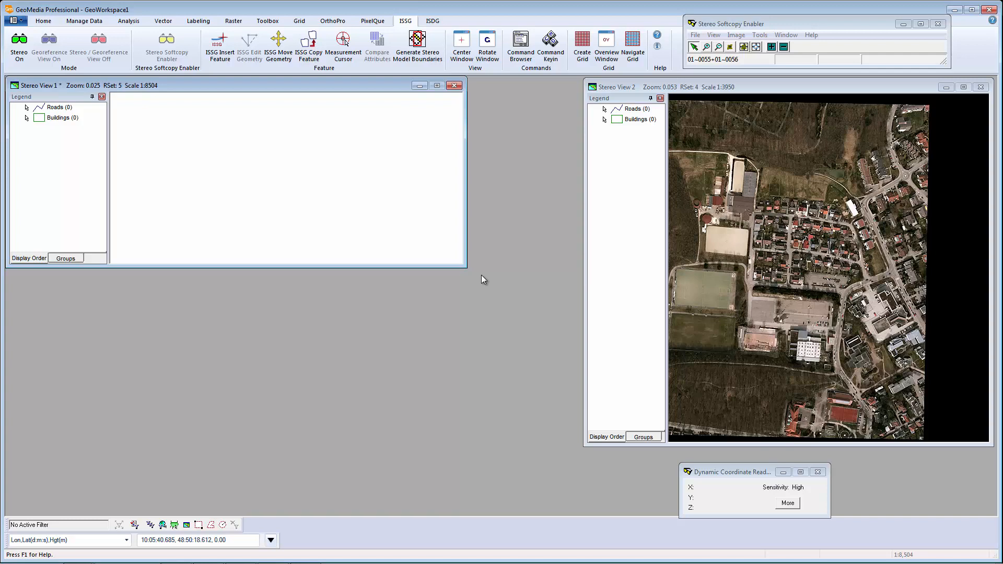
# Enlarge Stereo View 1 and switch its stereo display back on, showing the imagery at 1:3342.
pyautogui.moveTo(465, 266); pyautogui.dragTo(577, 504)
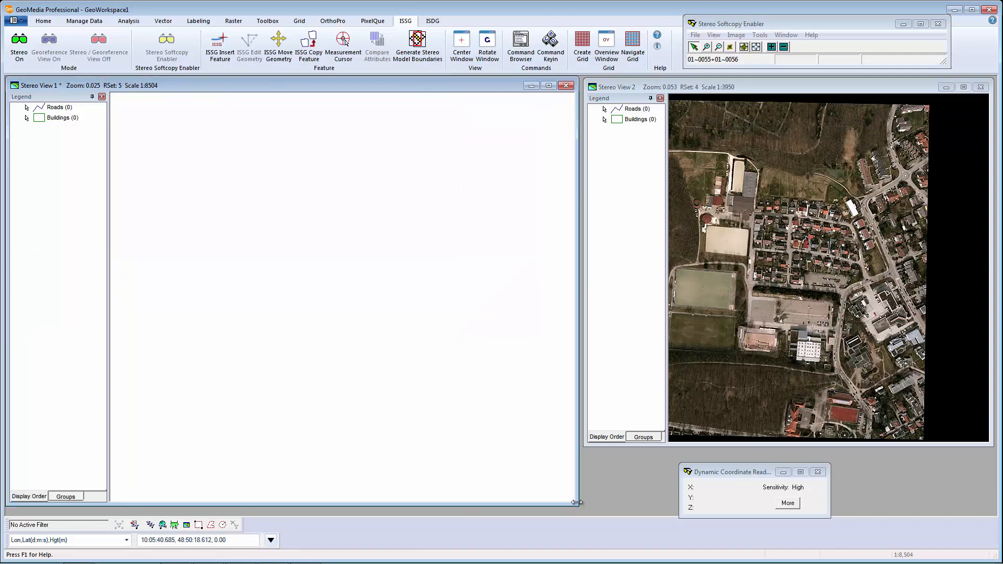
pyautogui.click(22, 52)
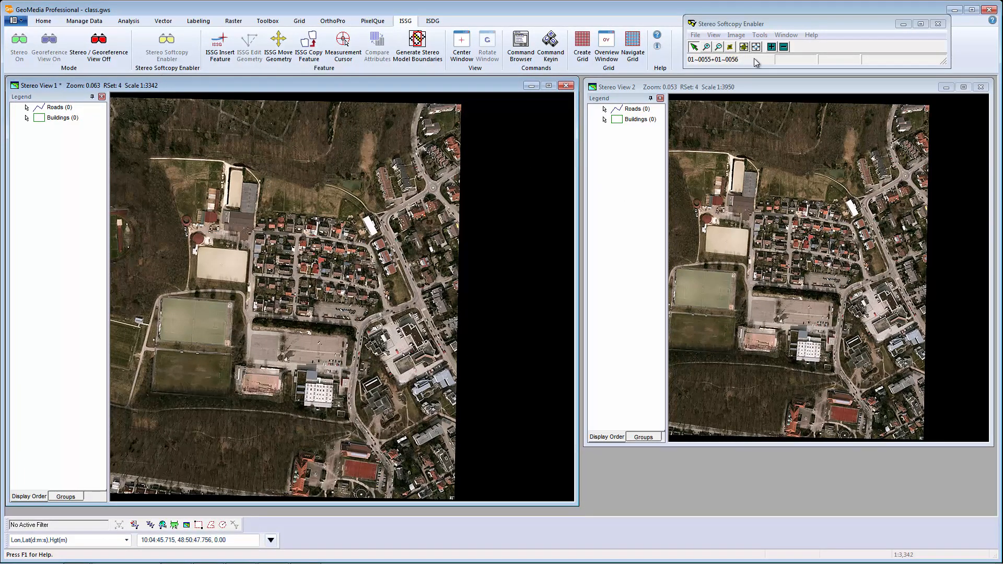
pyautogui.click(708, 48)
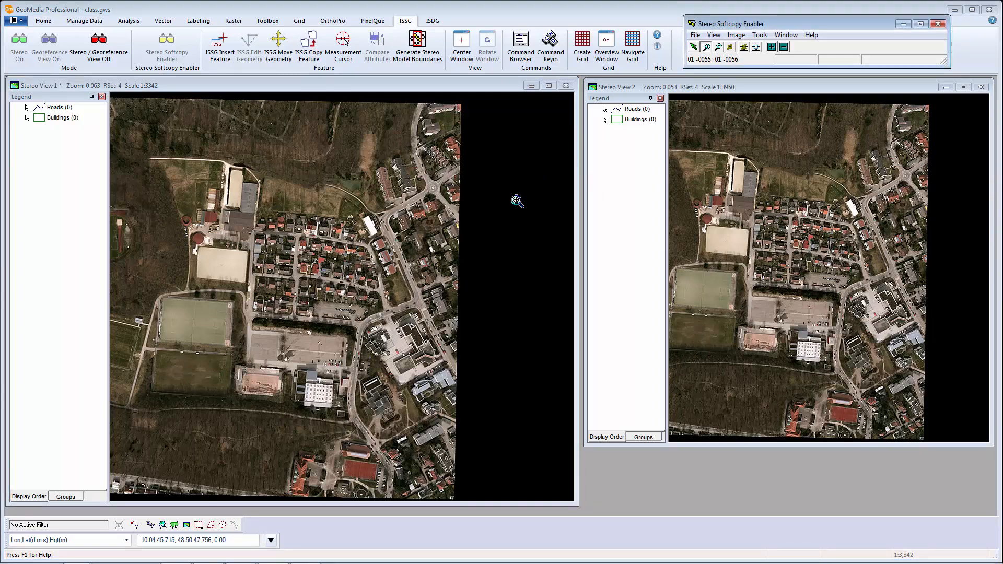
pyautogui.click(366, 282)
pyautogui.click(366, 282)
pyautogui.click(720, 47)
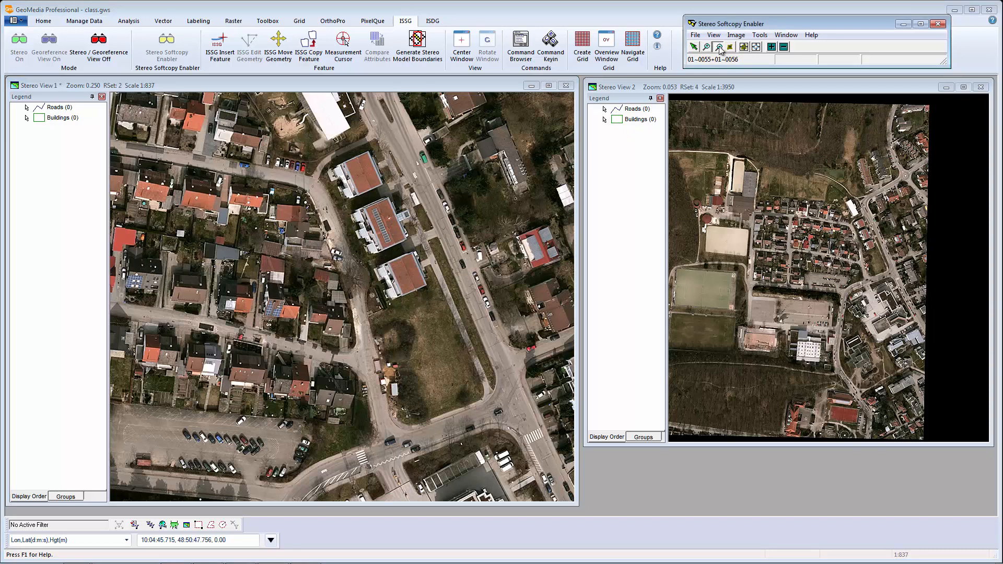
pyautogui.click(342, 292)
pyautogui.click(342, 292)
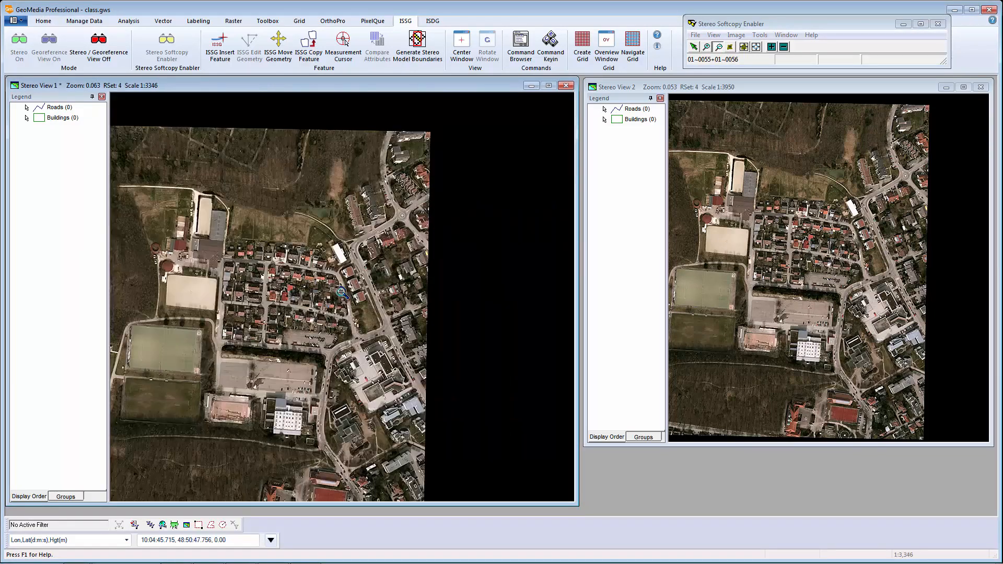
pyautogui.click(730, 47)
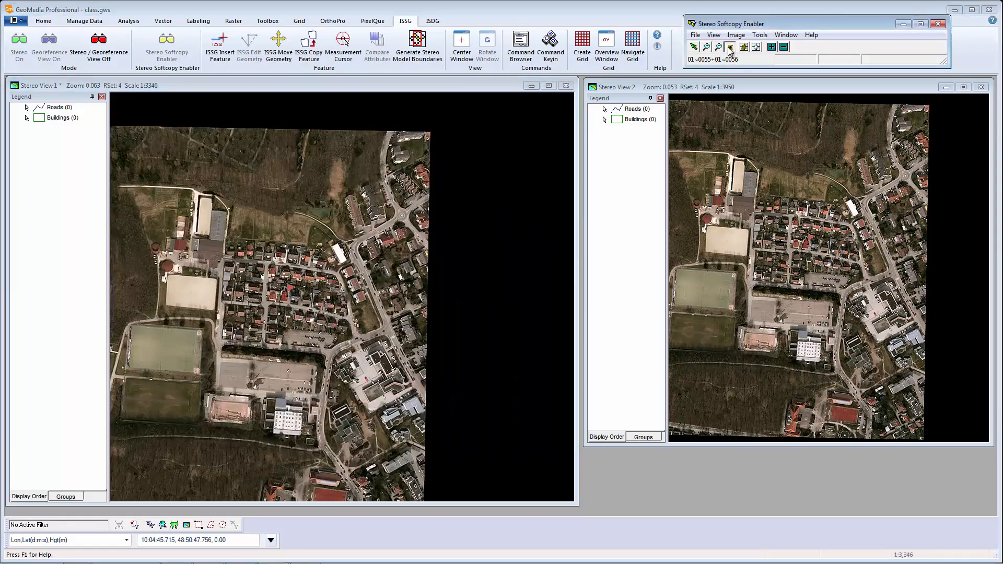
pyautogui.click(410, 250)
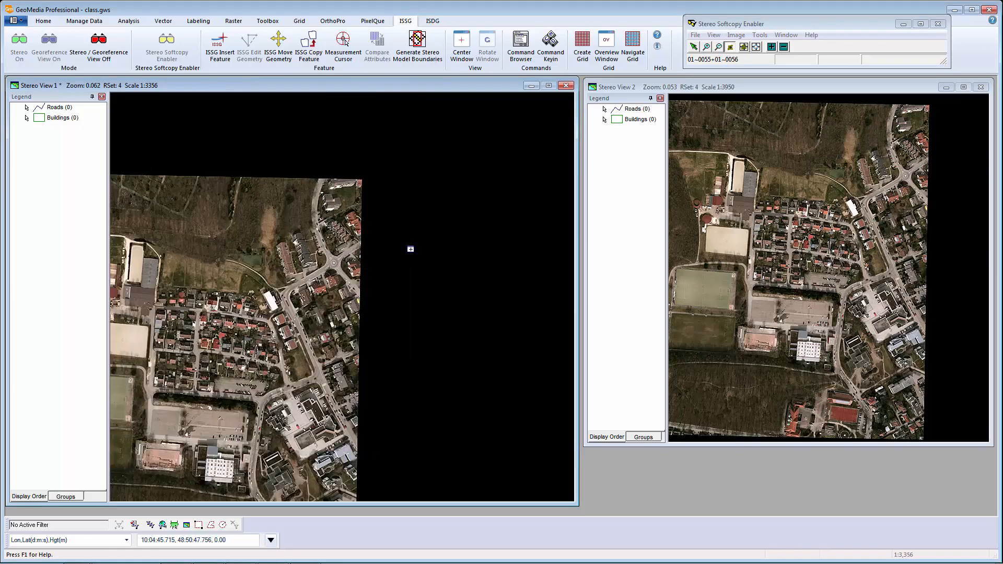
pyautogui.click(265, 402)
pyautogui.click(370, 236)
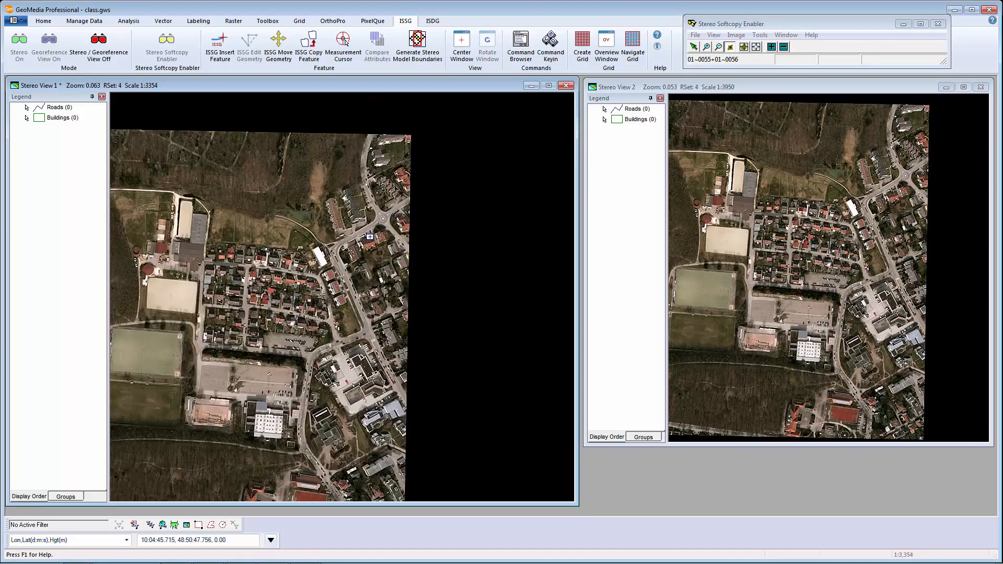
pyautogui.click(694, 47)
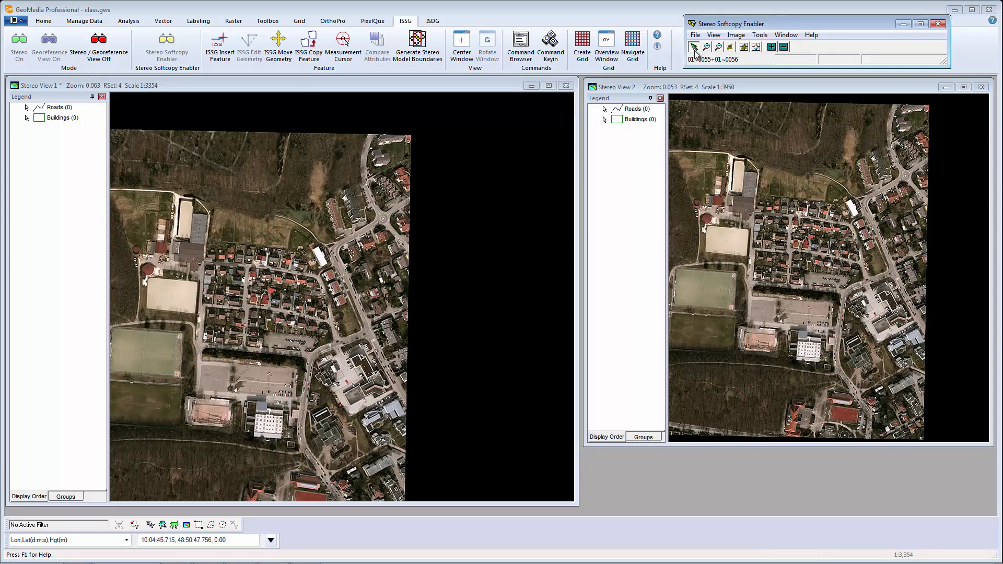
pyautogui.click(744, 47)
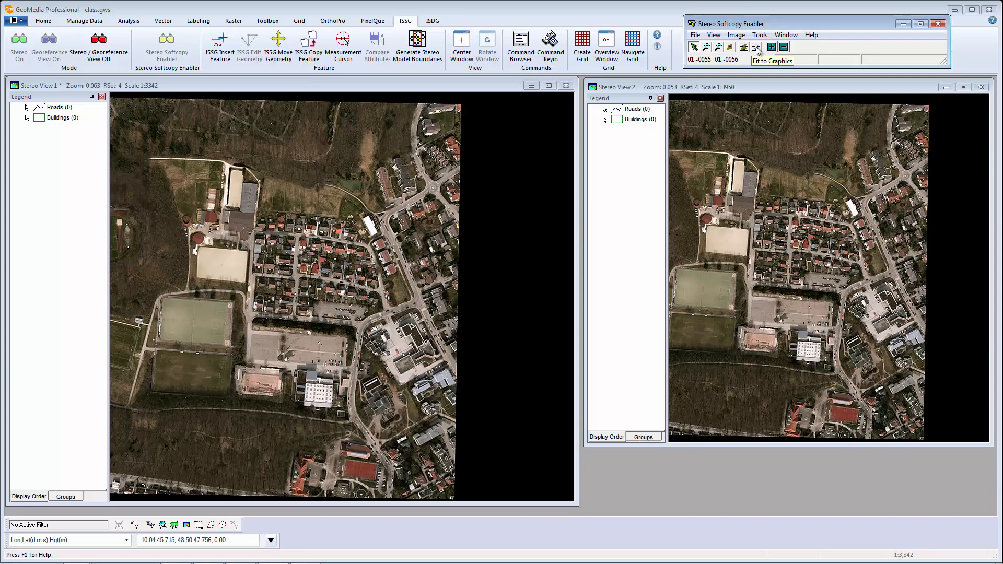
pyautogui.click(771, 48)
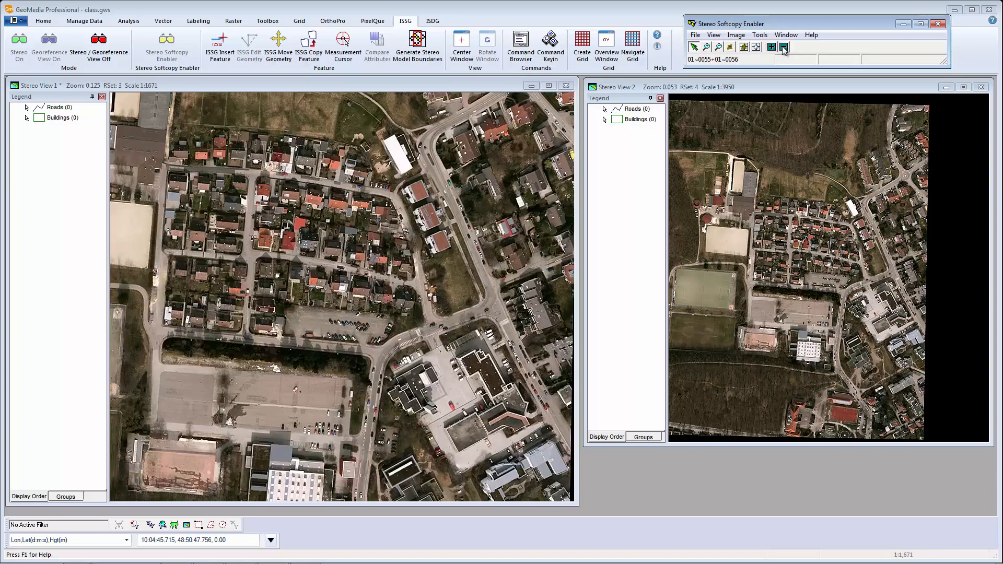
pyautogui.click(784, 48)
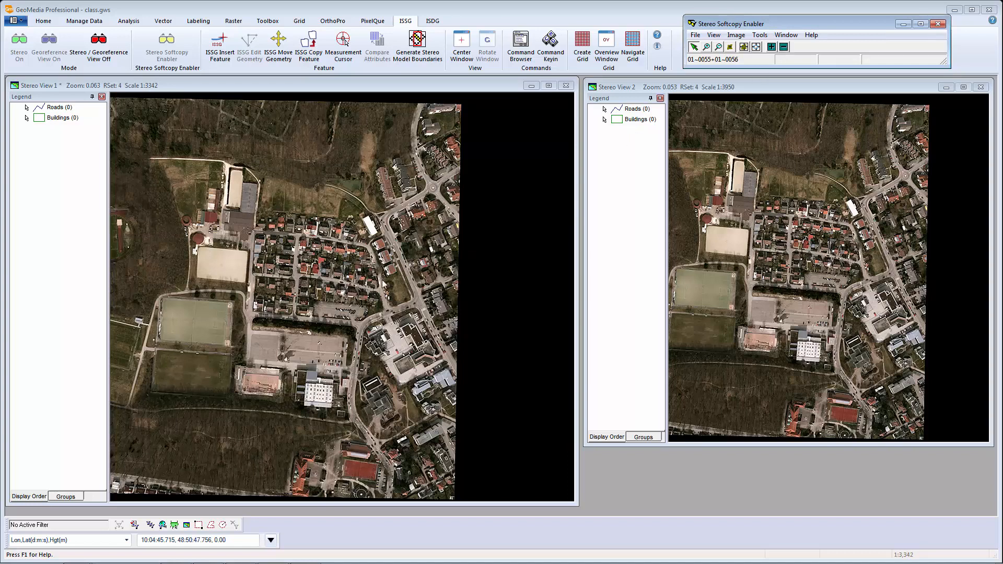
pyautogui.click(353, 292)
pyautogui.scroll(-1, 350, 291)
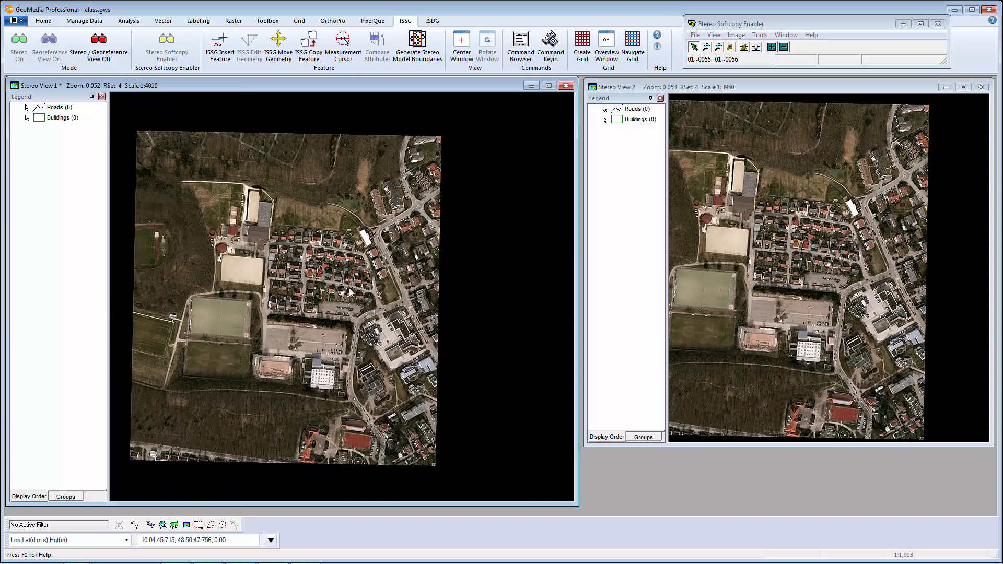
pyautogui.scroll(2, 350, 291)
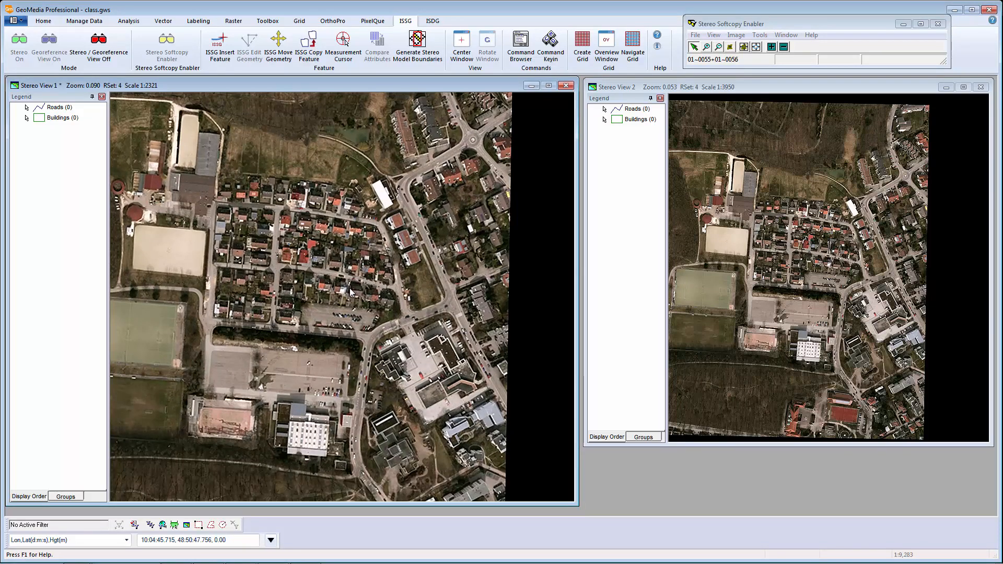
pyautogui.click(737, 37)
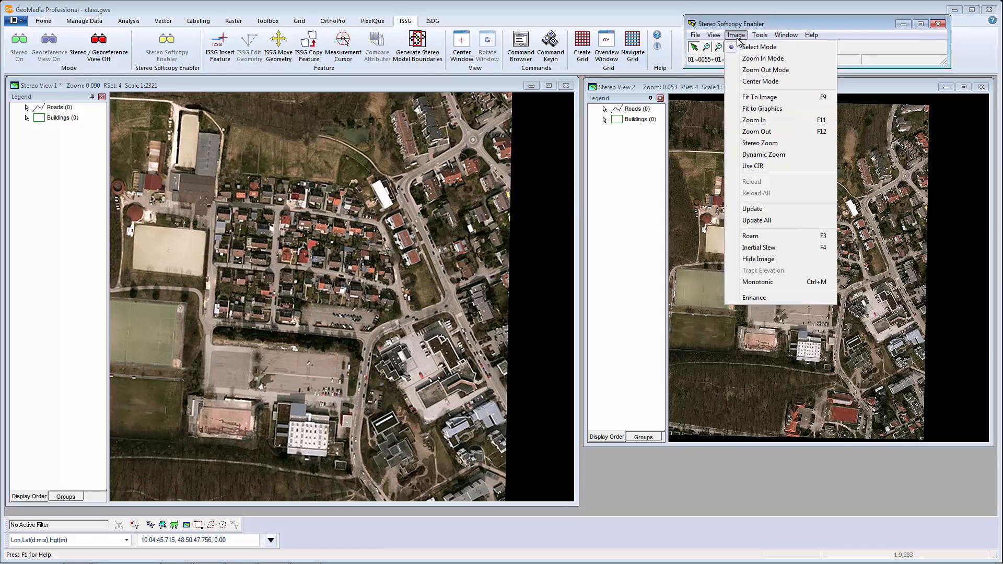
pyautogui.click(745, 143)
pyautogui.click(743, 131)
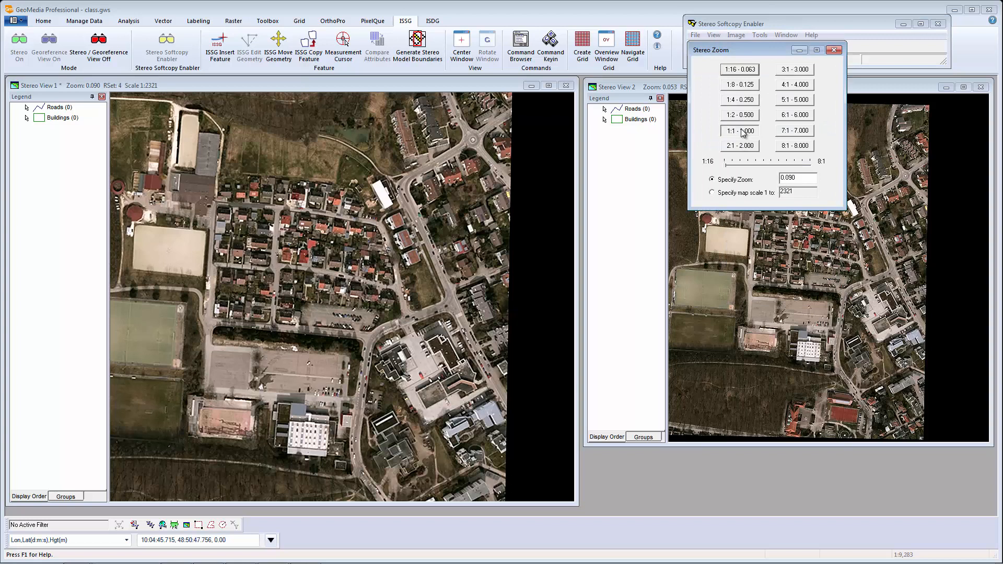
pyautogui.click(741, 116)
pyautogui.click(742, 100)
pyautogui.click(742, 84)
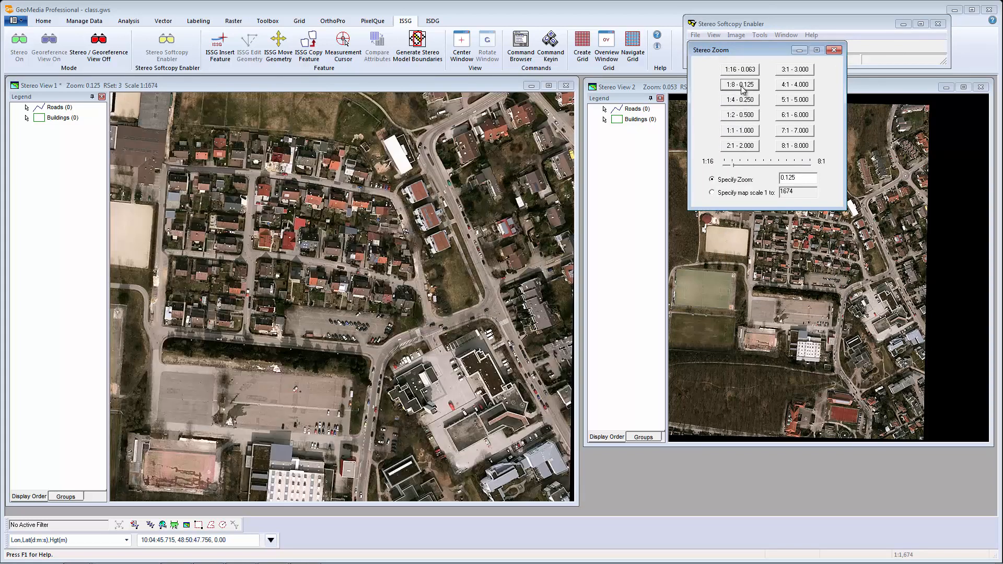
pyautogui.click(833, 50)
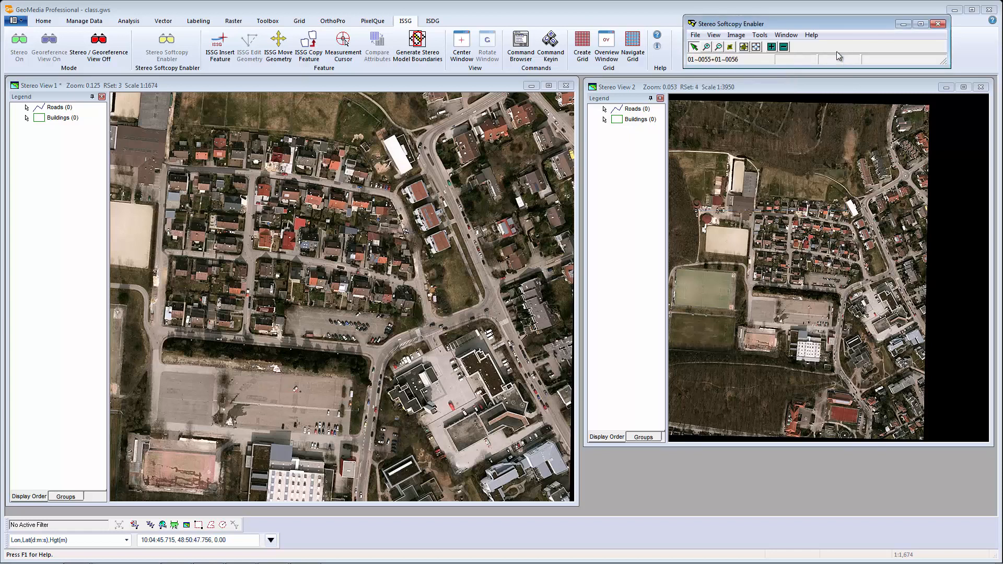
pyautogui.click(743, 47)
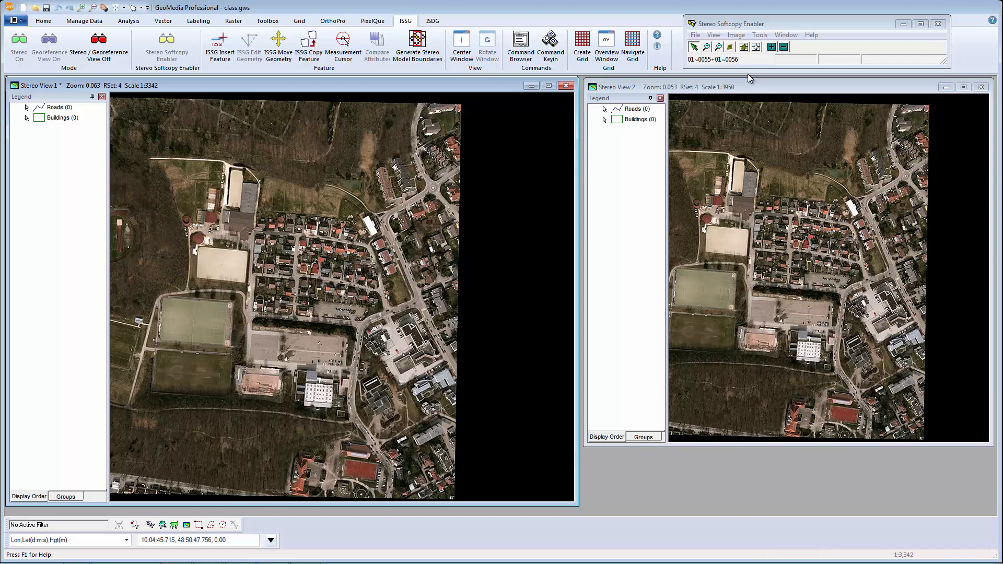
# Show the stereo mouse Button Assignments diagram over Stereo View 1.
pyautogui.click(759, 35)
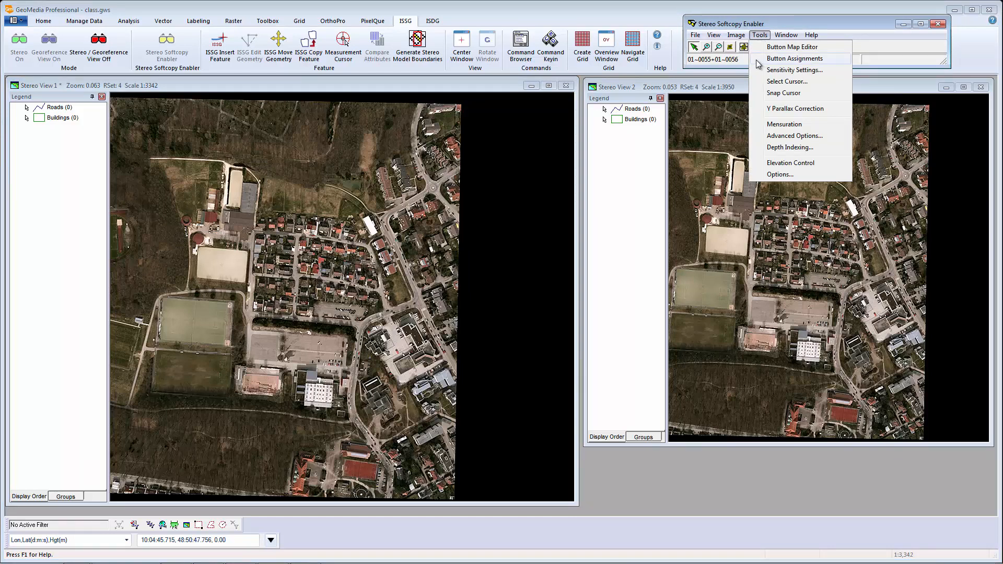
pyautogui.click(783, 58)
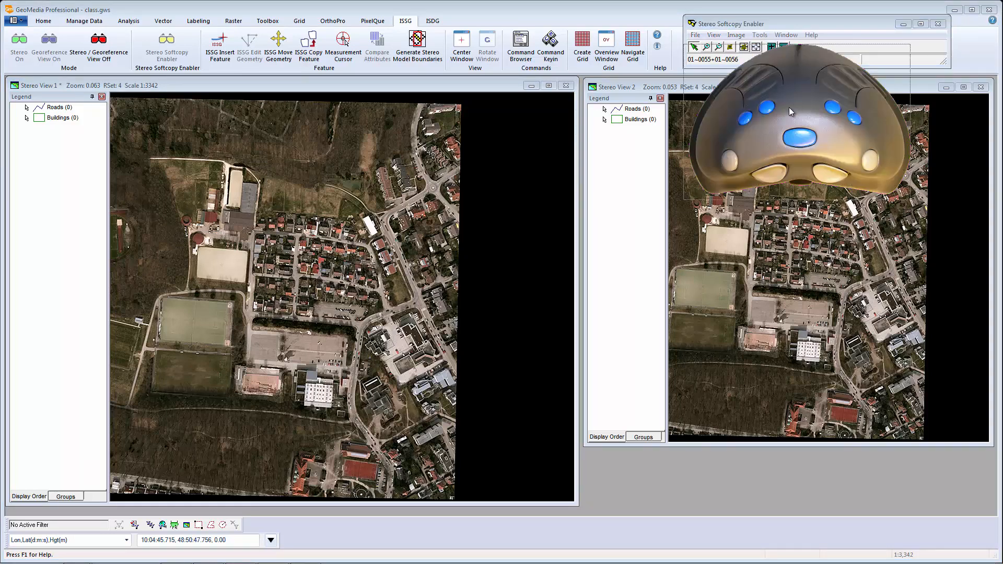
pyautogui.moveTo(675, 207); pyautogui.dragTo(453, 249)
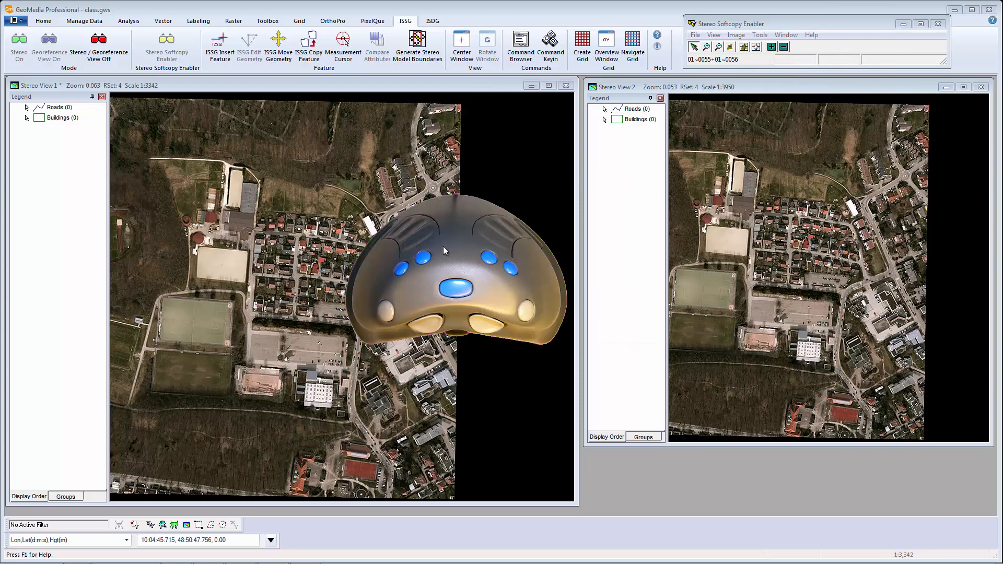
# Dynamically zoom Stereo View 1 in to scale 1:1961.
pyautogui.moveTo(396, 228)
pyautogui.moveTo(510, 272)
pyautogui.click(510, 271)
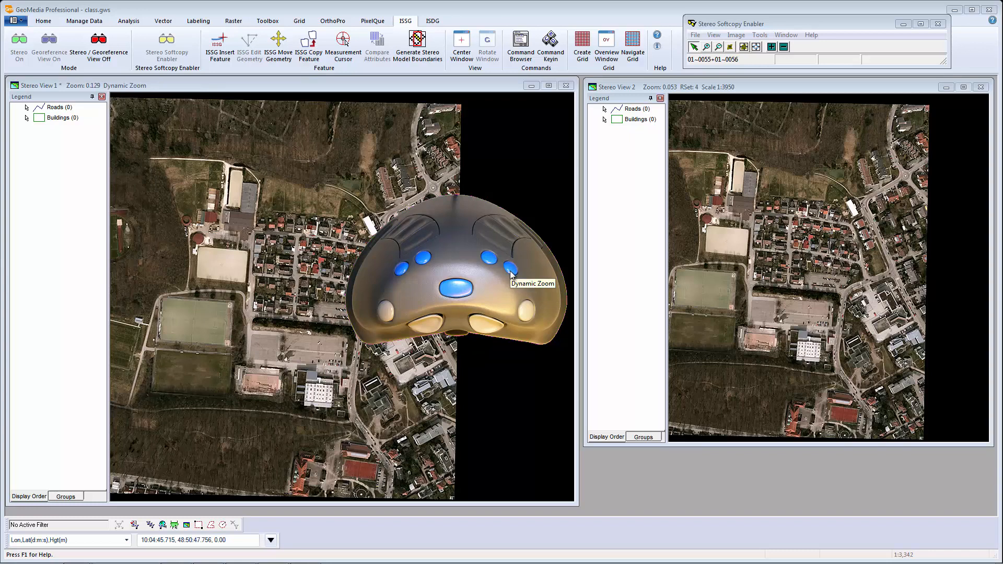
pyautogui.click(510, 272)
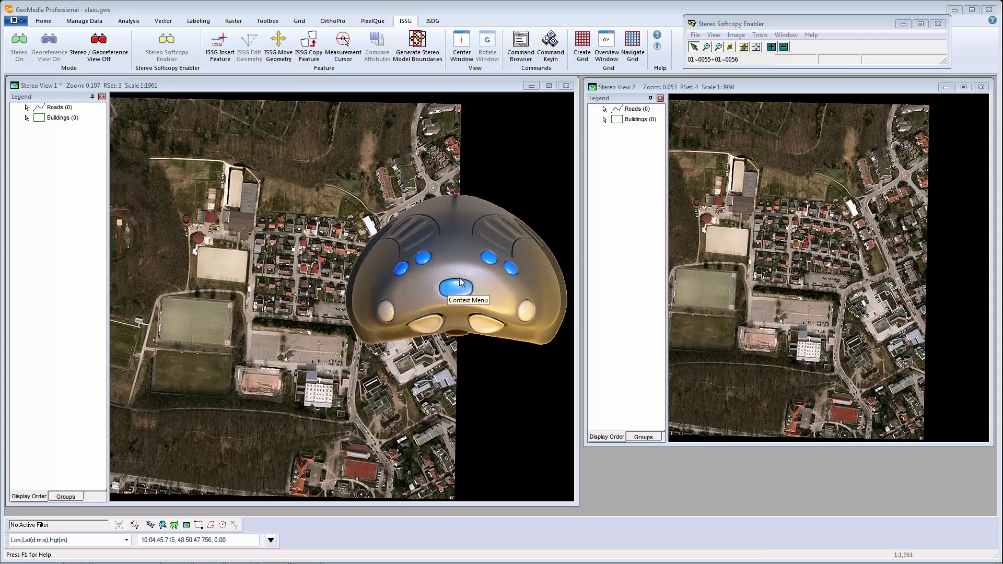
# Center the stereo cursor using the diagram's Center Cursor button.
pyautogui.click(510, 224)
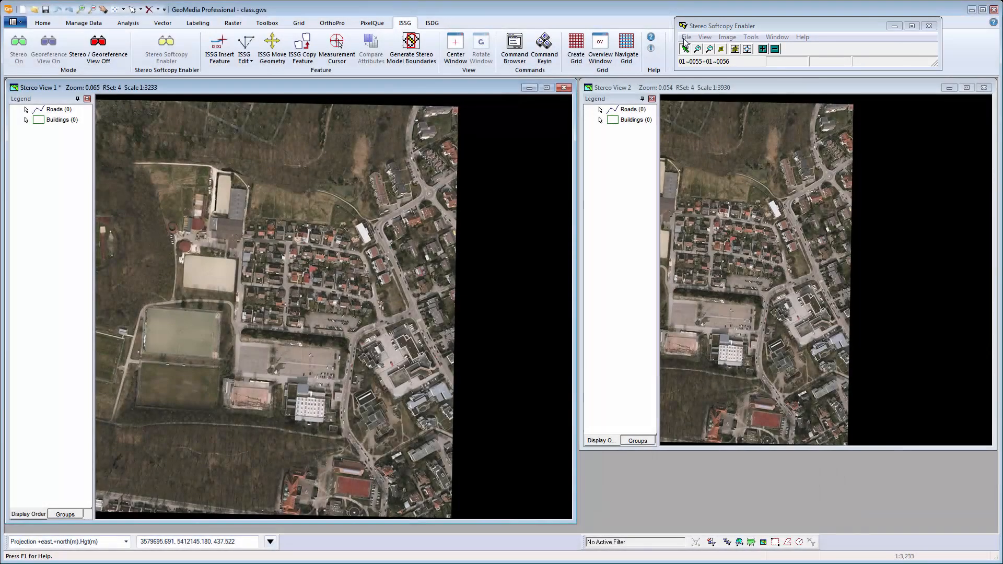
pyautogui.click(686, 38)
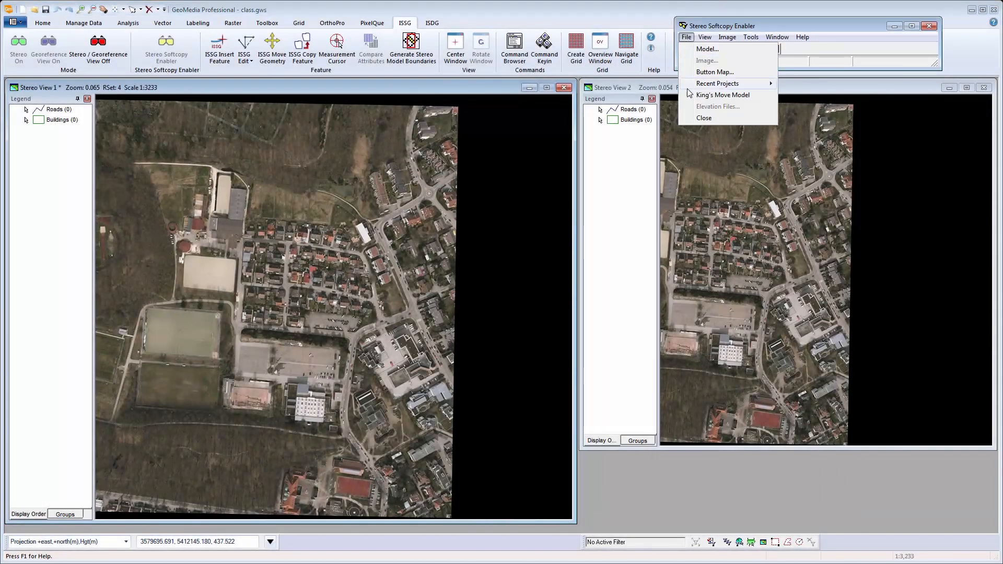
pyautogui.click(710, 95)
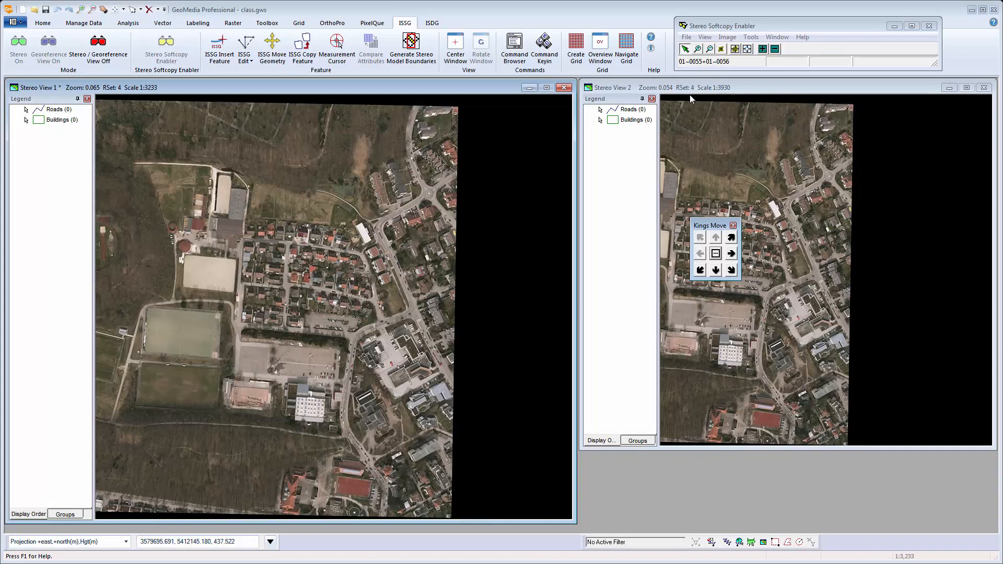
pyautogui.click(730, 255)
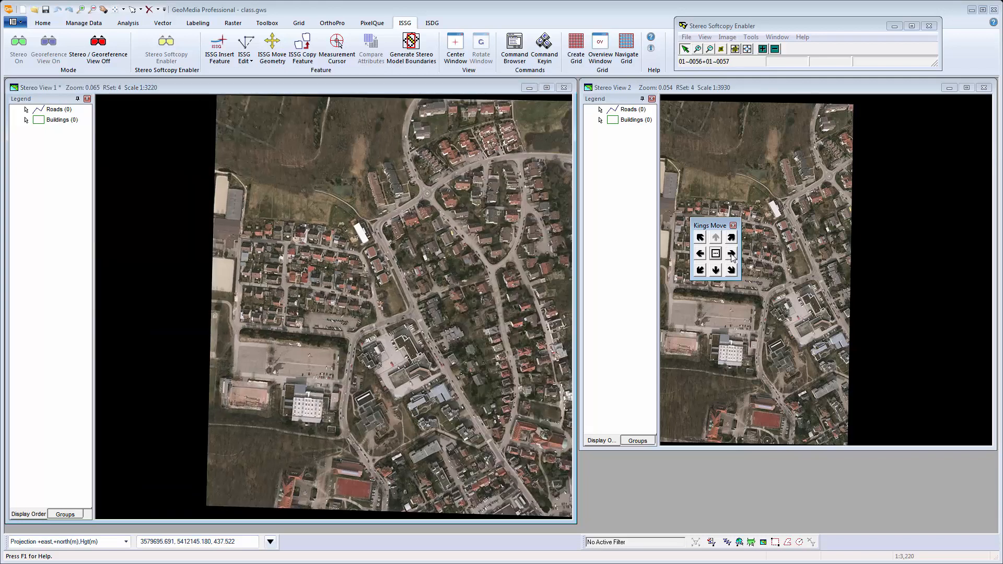
pyautogui.click(700, 254)
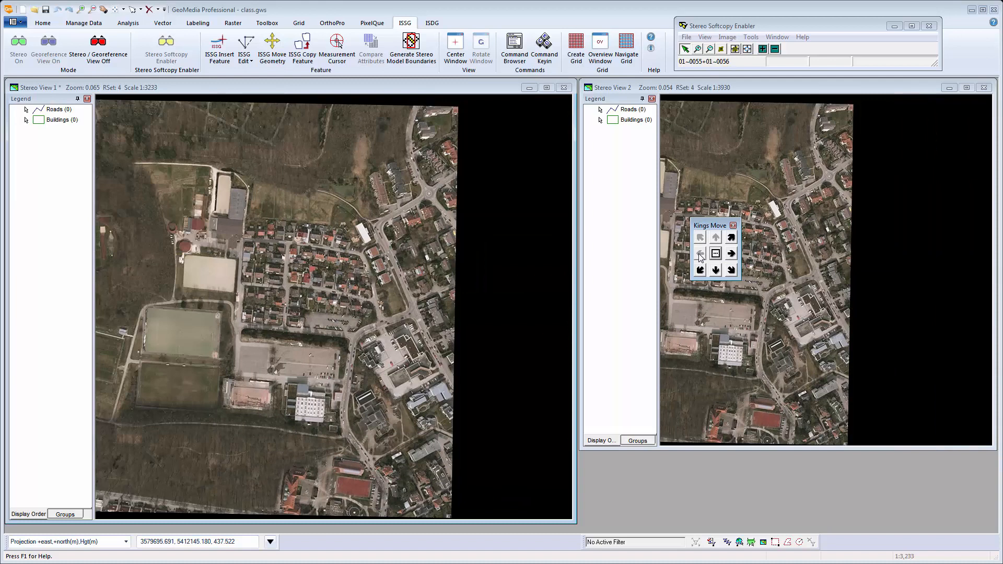
pyautogui.click(733, 225)
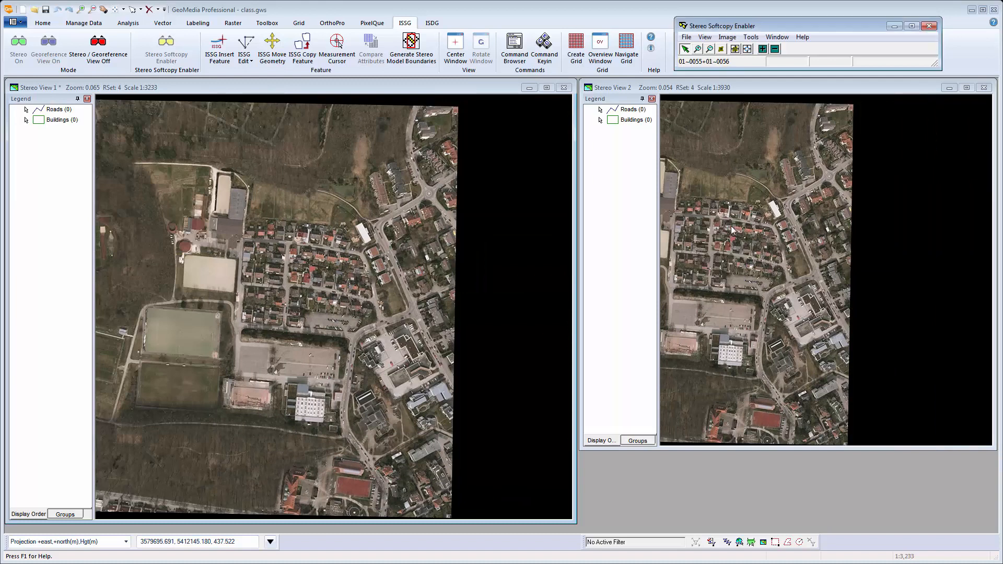
# Turn on Auto King's Move and roam Stereo View 1 across the imagery.
pyautogui.click(711, 38)
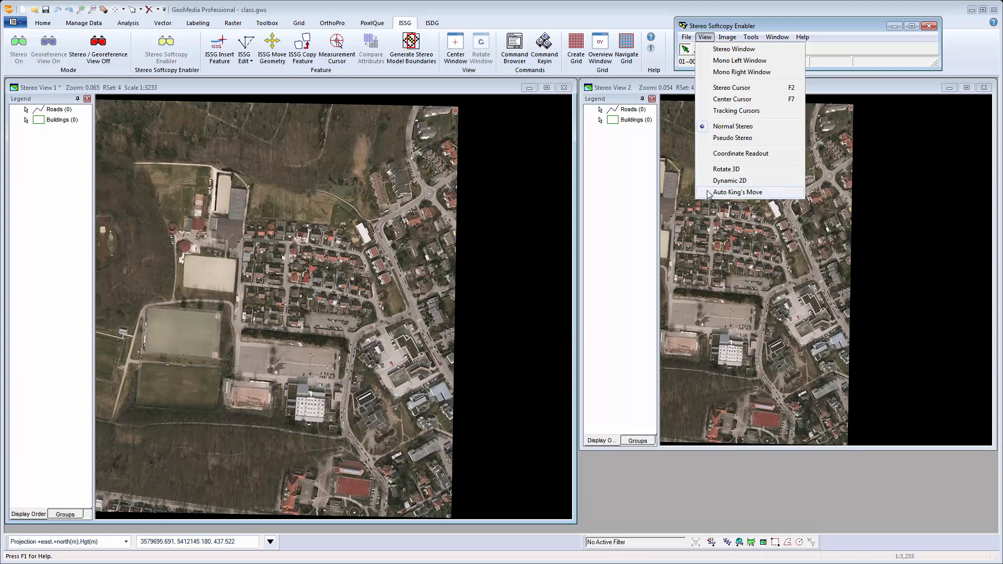
pyautogui.click(731, 192)
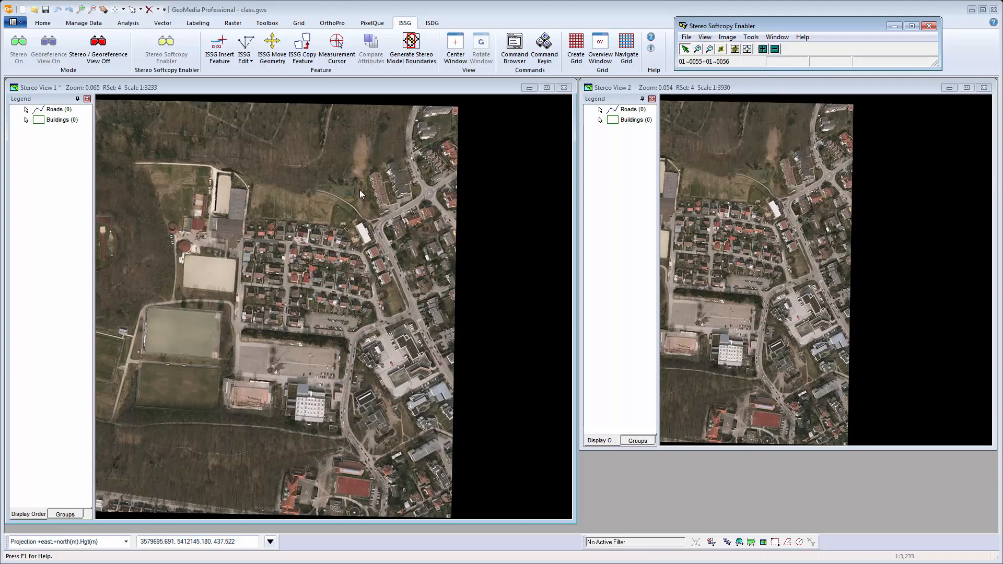
pyautogui.click(349, 91)
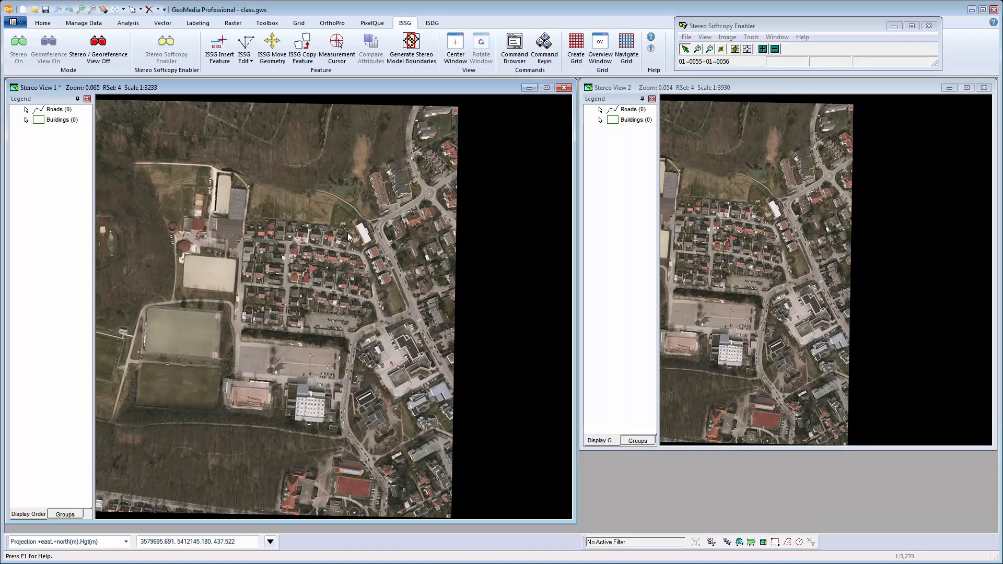
pyautogui.middleClick(350, 237)
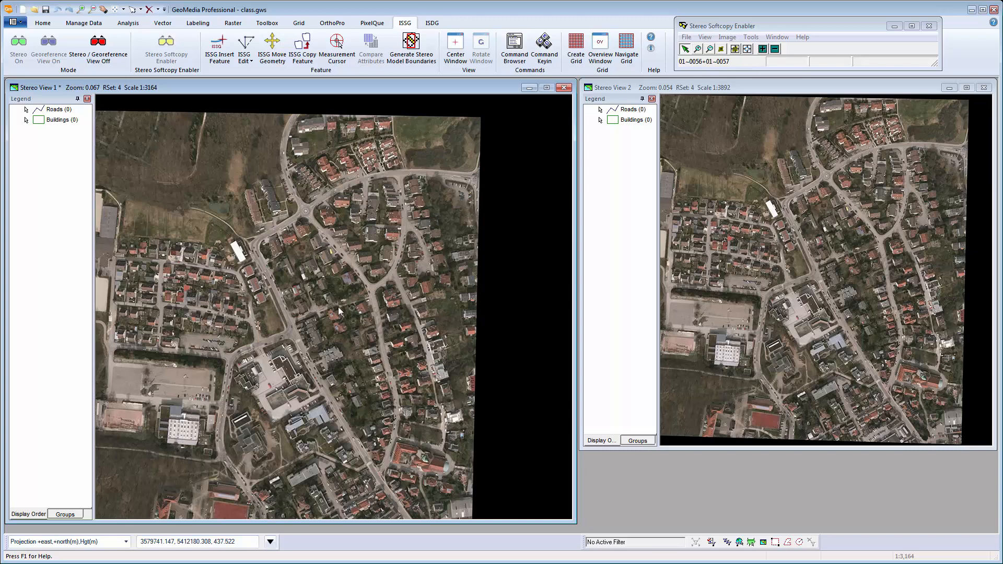
# Turn on Tracking Cursors and roam onto stereo model 01~0056+01~0057.
pyautogui.click(705, 37)
pyautogui.click(708, 110)
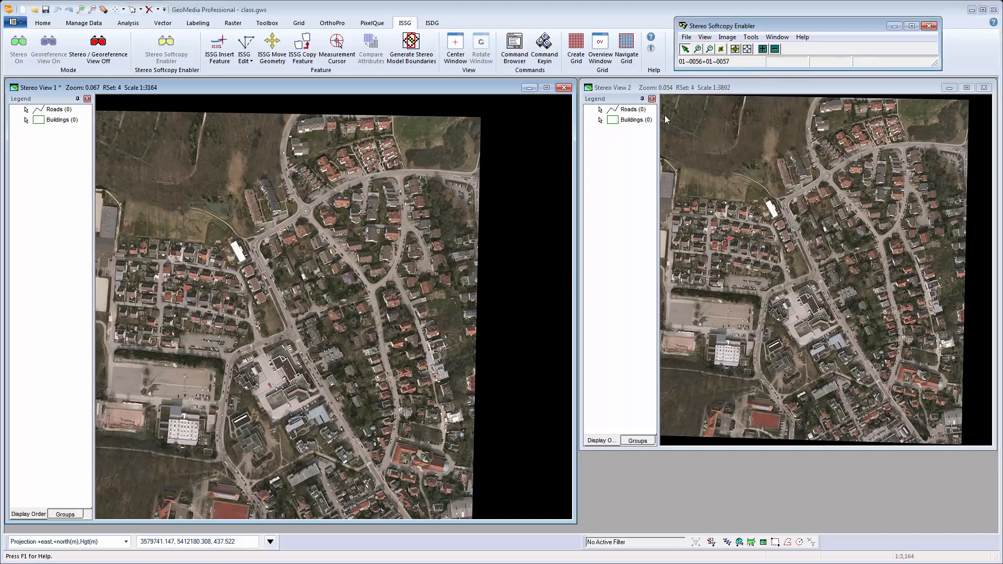
pyautogui.click(355, 297)
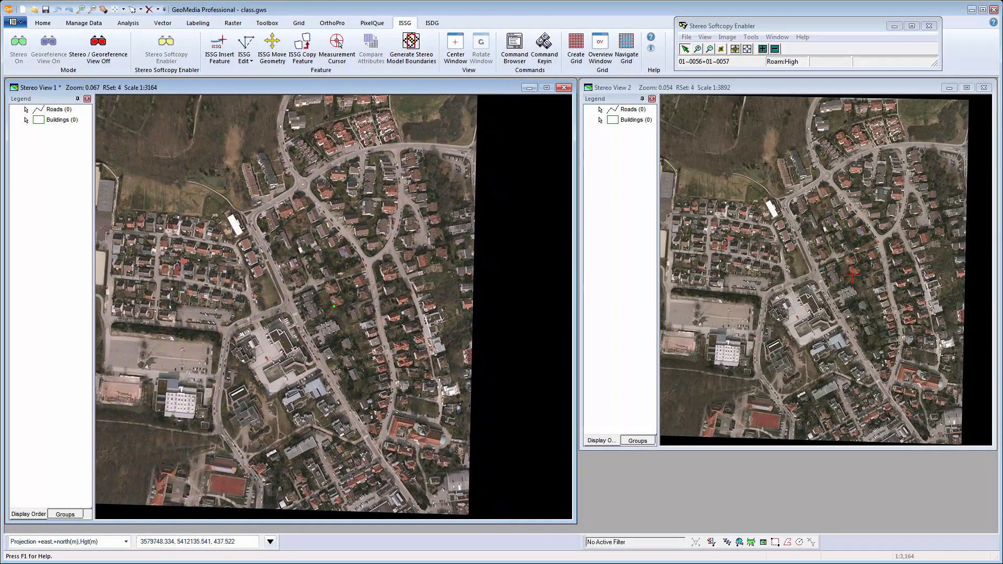
pyautogui.press('Escape')
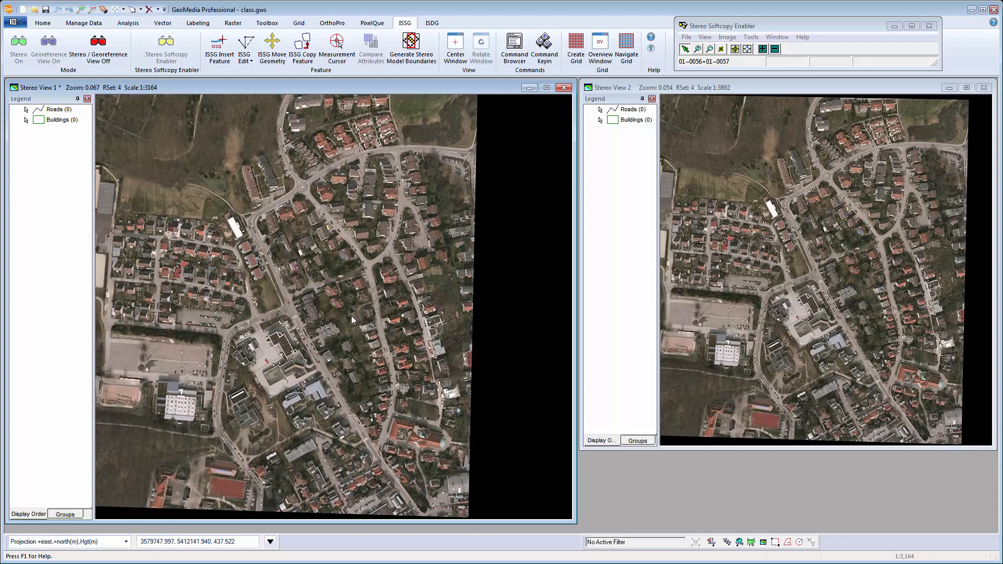
pyautogui.click(711, 42)
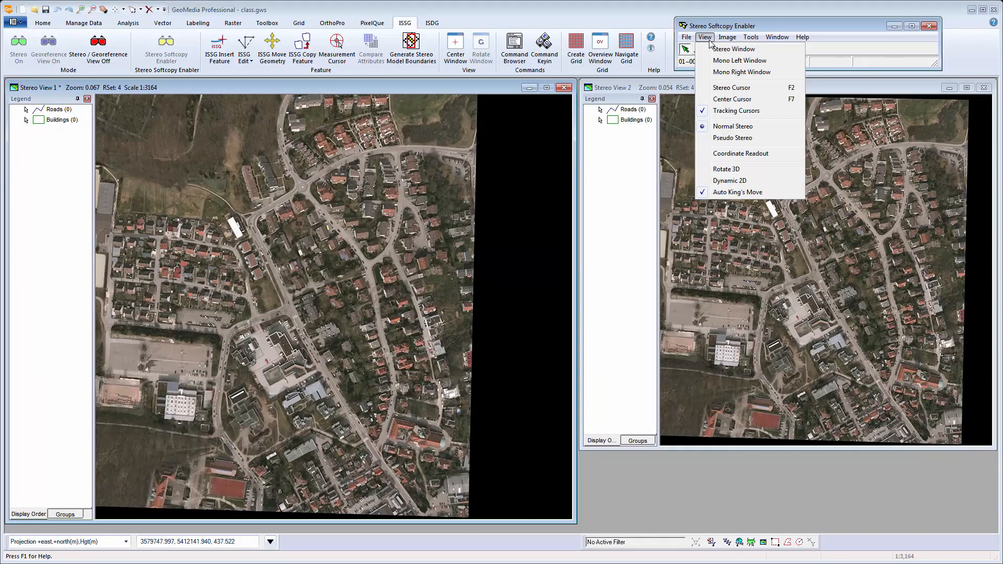
# Dock a compact coordinate readout below Stereo View 2 and roam to read live X, Y, Z values.
pyautogui.click(708, 155)
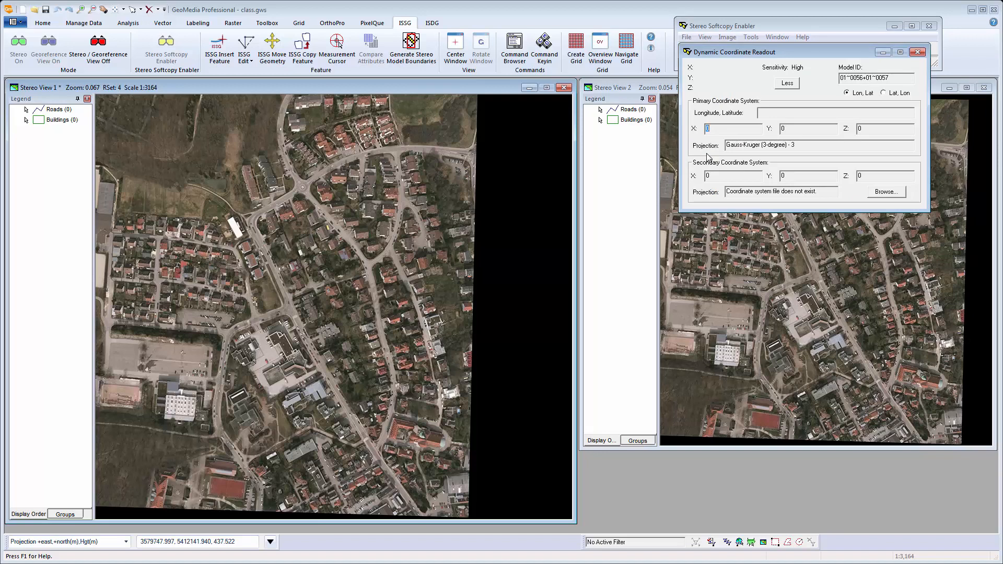
pyautogui.click(792, 84)
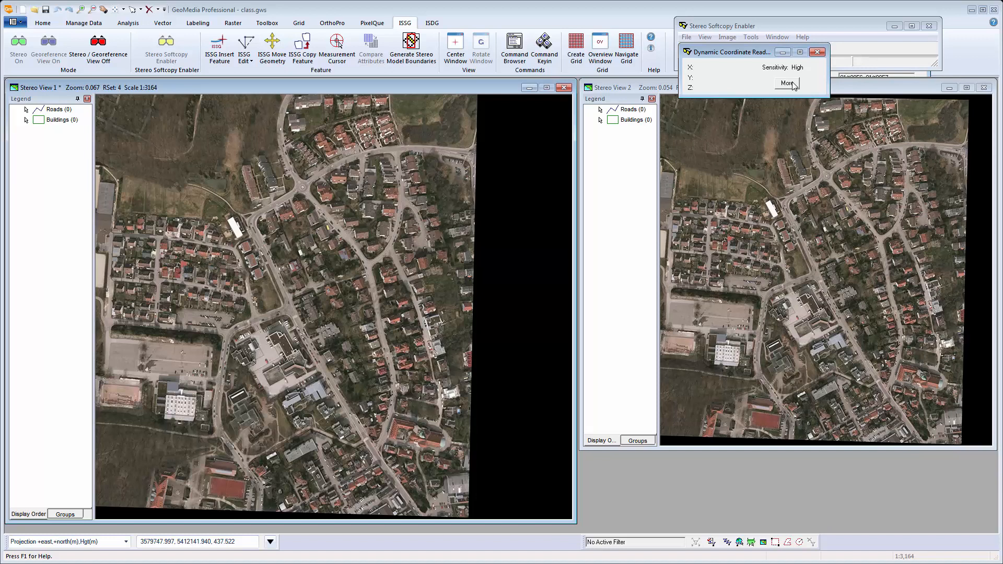
pyautogui.moveTo(757, 57); pyautogui.dragTo(701, 473)
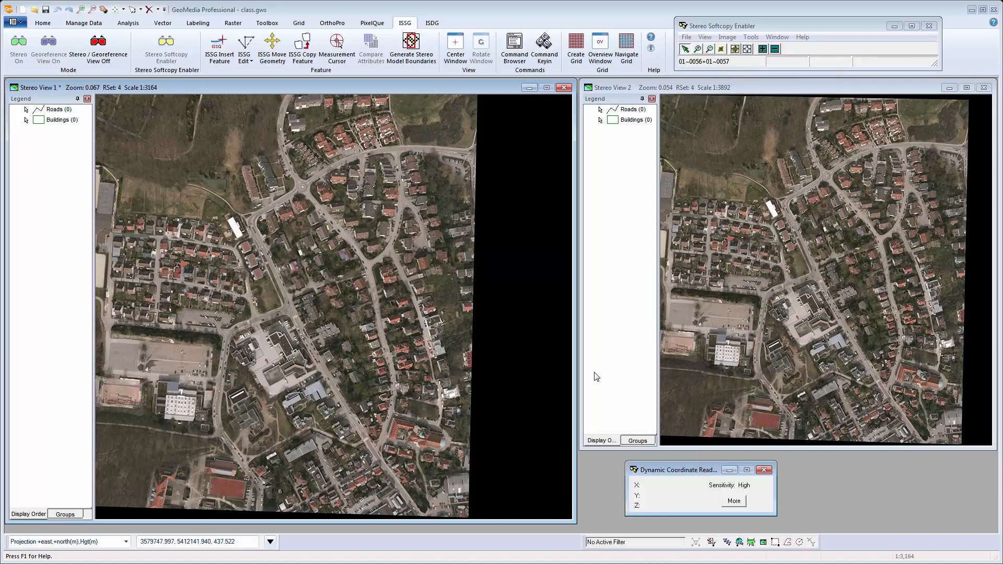
pyautogui.middleClick(371, 300)
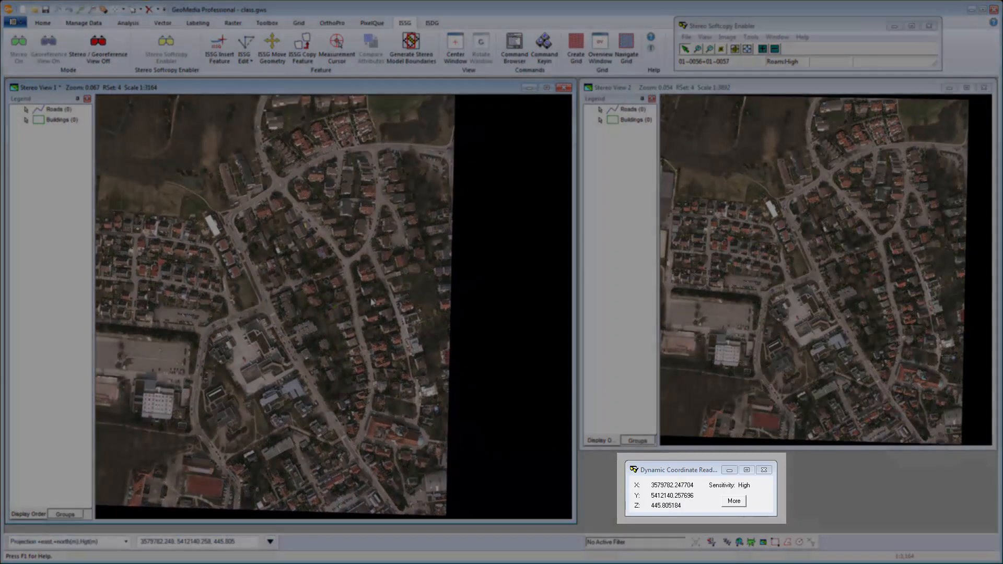
pyautogui.middleClick(372, 302)
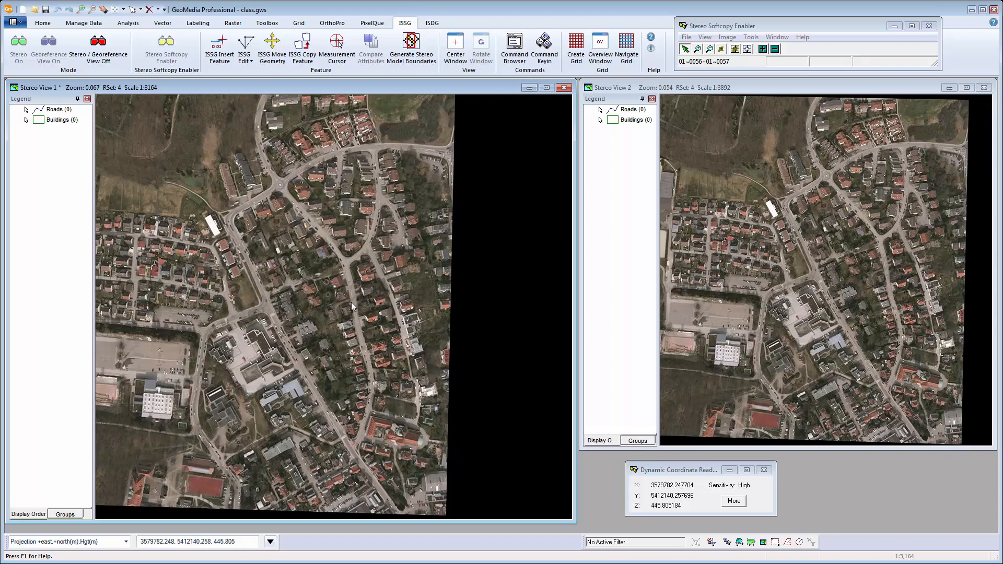
pyautogui.click(727, 37)
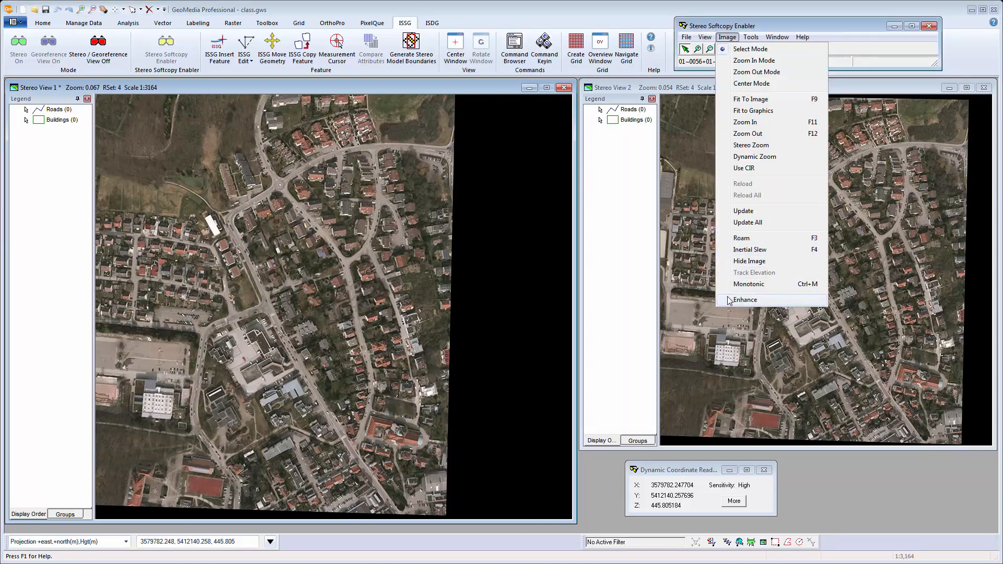
# Apply AutoStretch image enhancement so the imagery range narrows to 441–3510.
pyautogui.click(744, 300)
pyautogui.moveTo(784, 265); pyautogui.dragTo(589, 150)
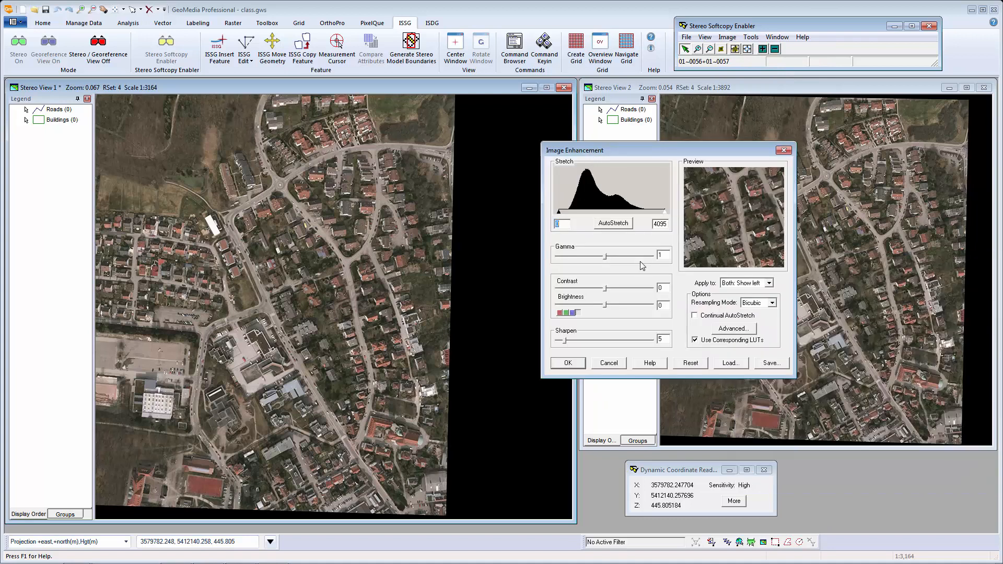
pyautogui.click(612, 223)
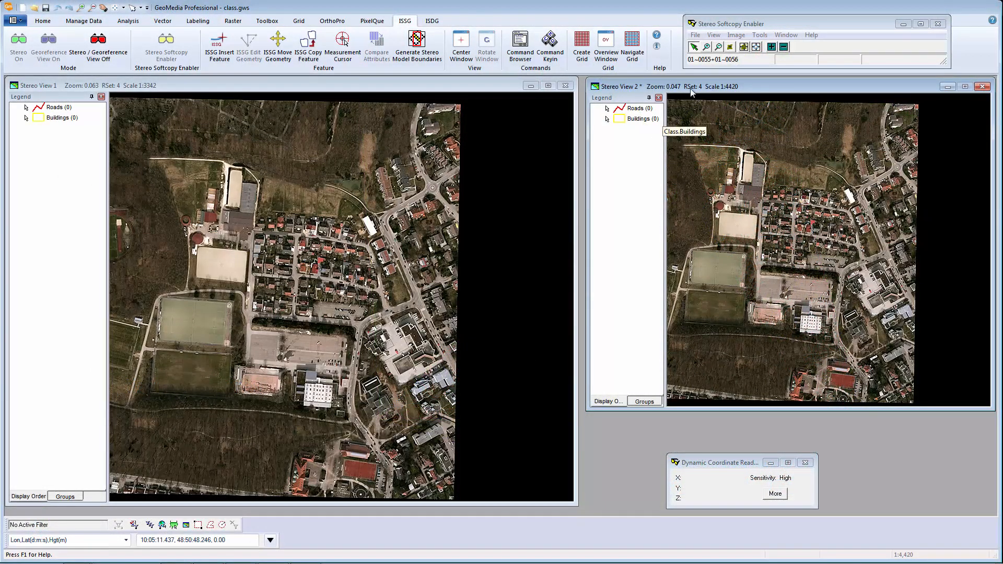
# Zoom Stereo View 1 in on the buildings along the street.
pyautogui.click(706, 47)
pyautogui.click(428, 344)
pyautogui.click(359, 293)
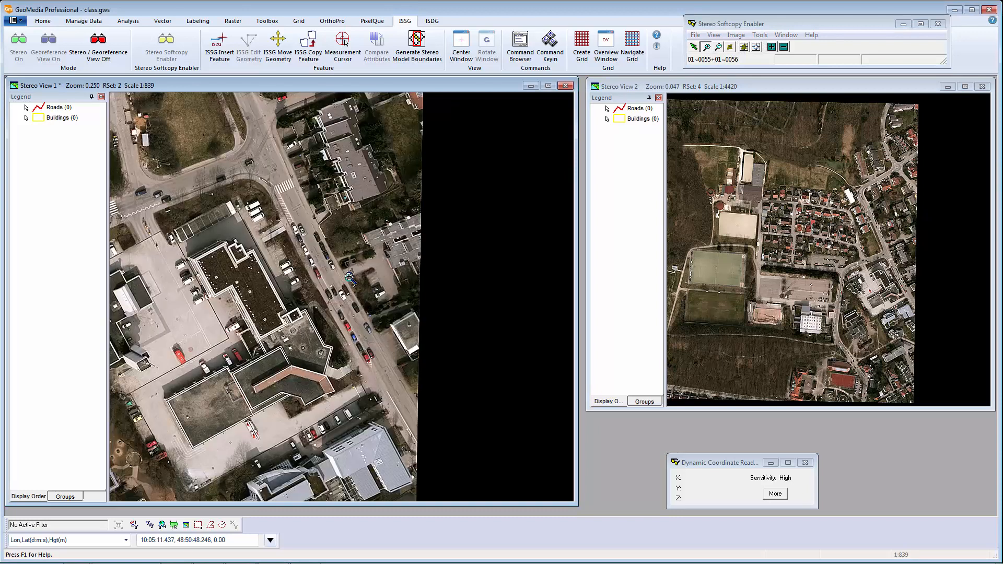
pyautogui.click(347, 279)
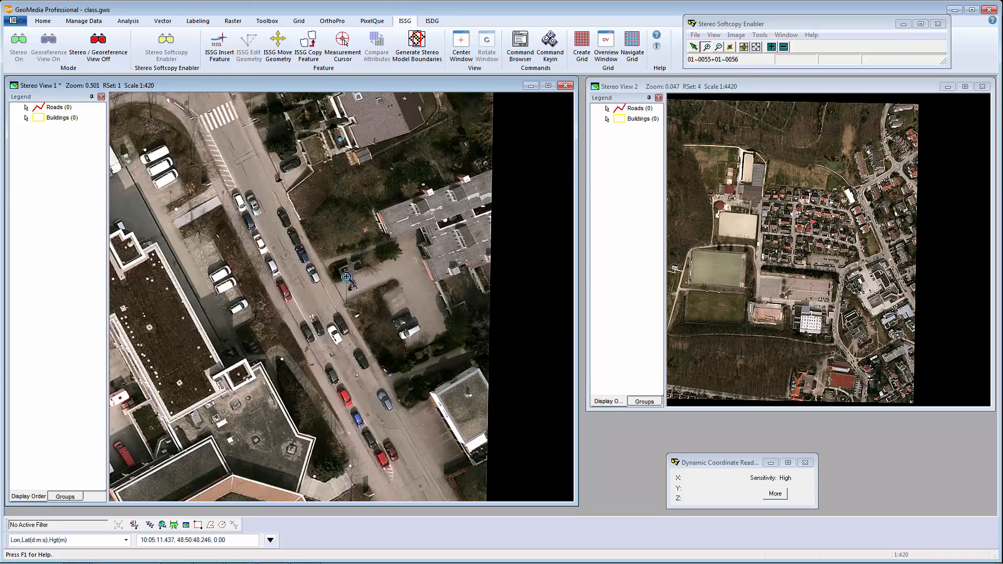
pyautogui.click(694, 48)
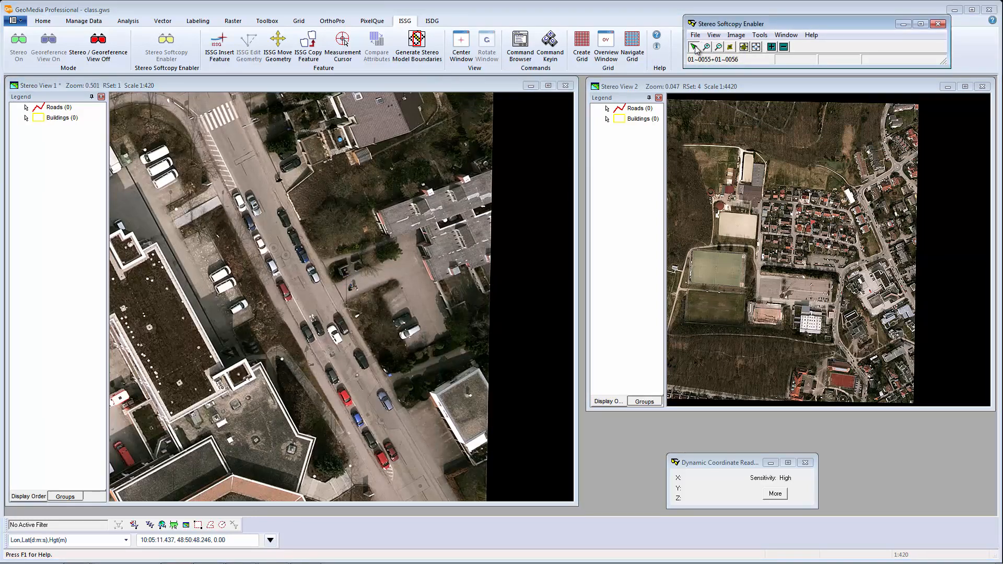
# Start inserting a new stereo feature in the Roads class.
pyautogui.click(222, 55)
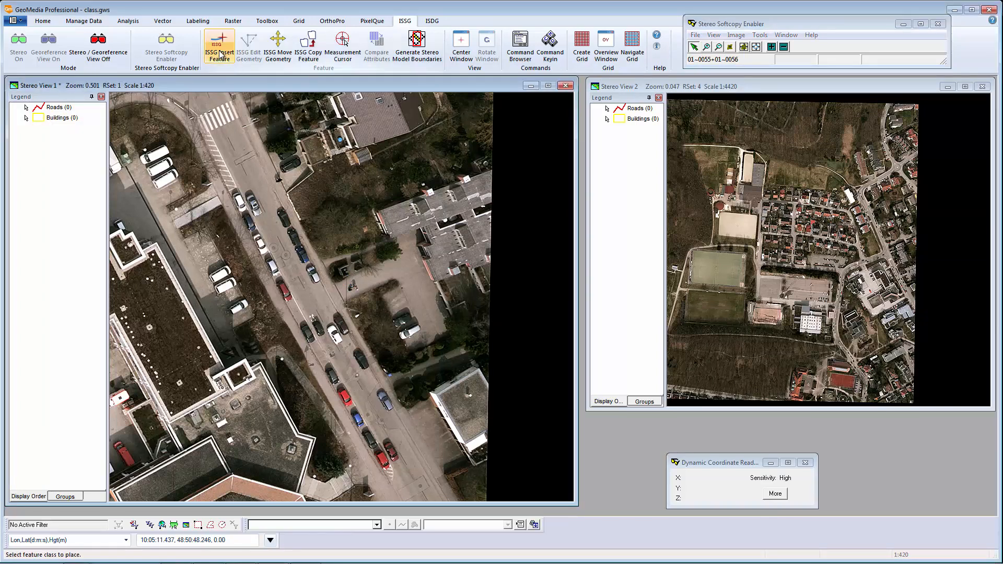
pyautogui.click(376, 524)
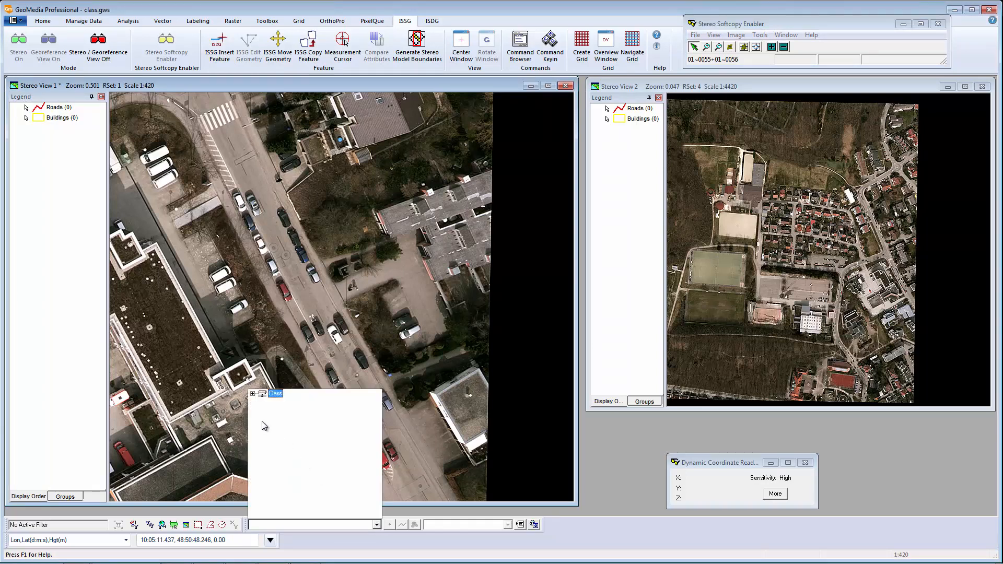
pyautogui.click(253, 393)
pyautogui.click(286, 410)
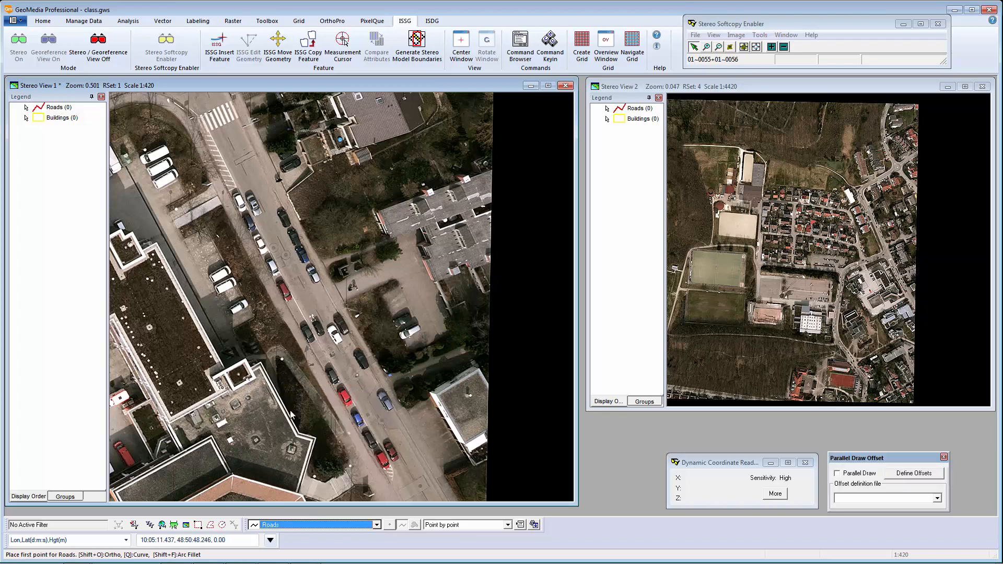
# Digitize the road along the street with an arc fillet at the bend, saving it as ID1 7.
pyautogui.click(412, 322)
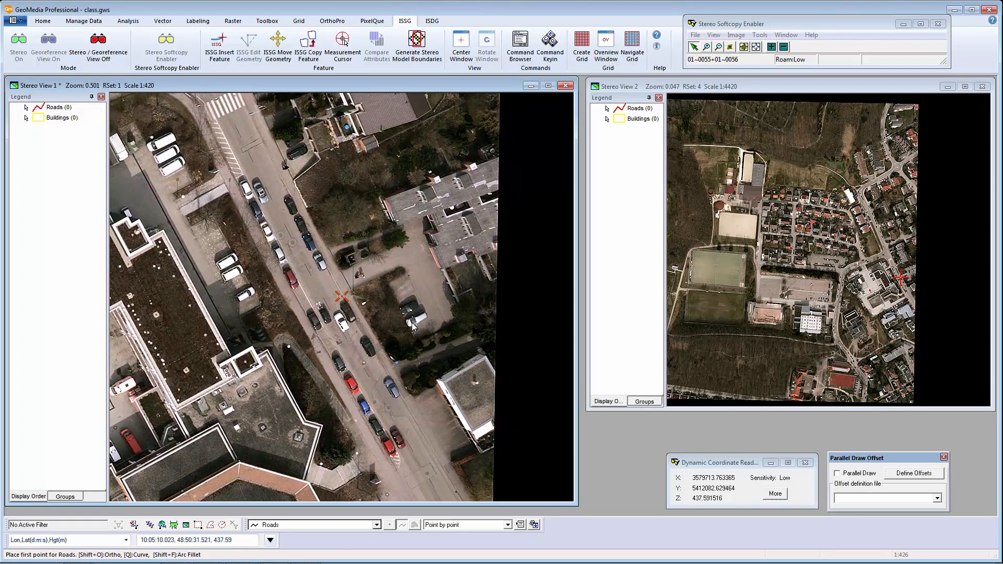
pyautogui.click(412, 324)
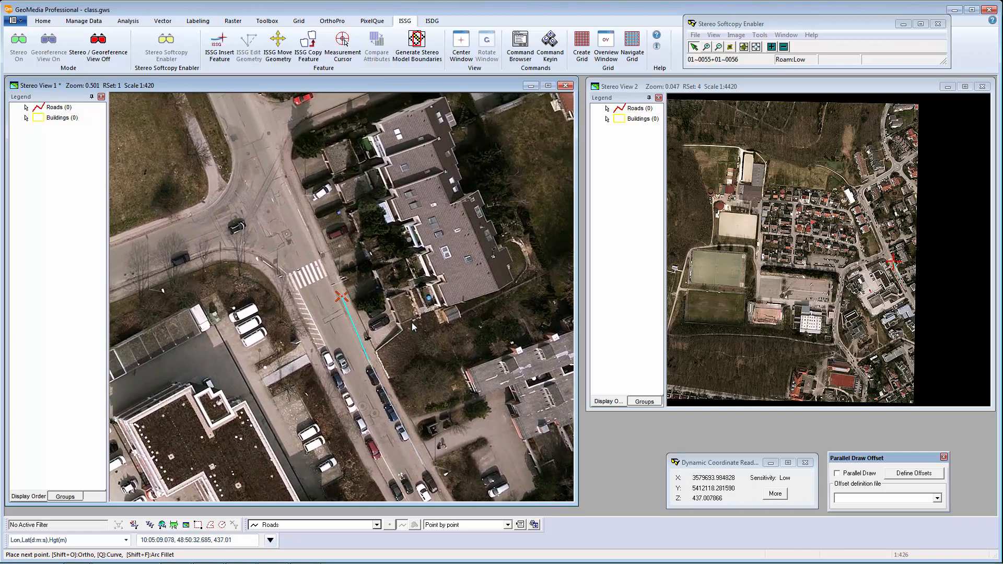
pyautogui.click(412, 326)
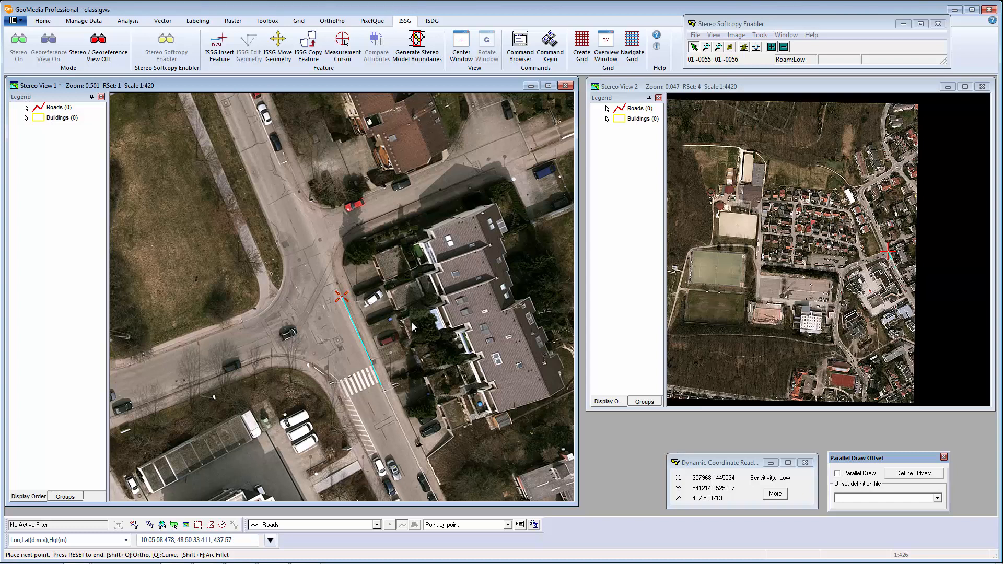
pyautogui.click(412, 323)
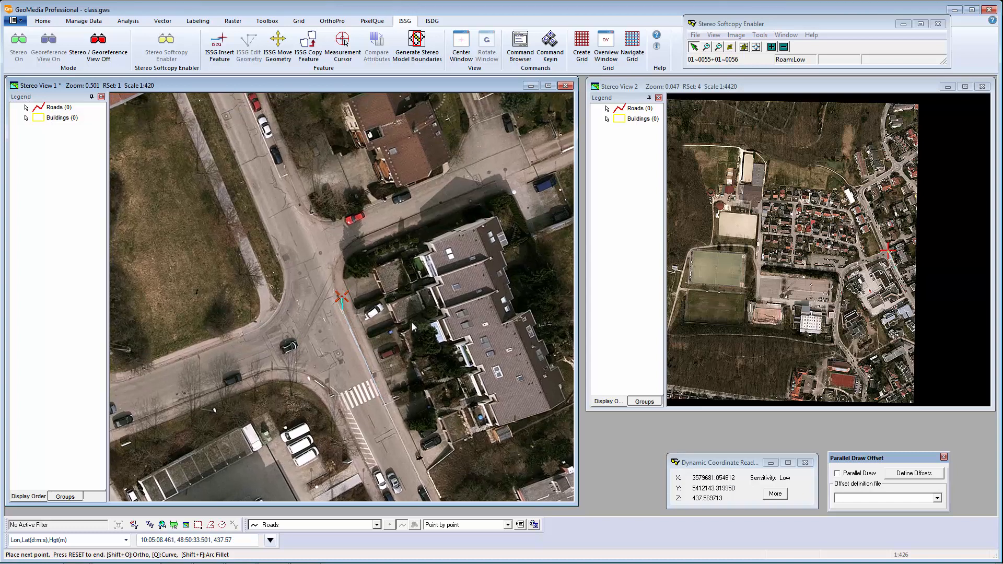
pyautogui.click(412, 323)
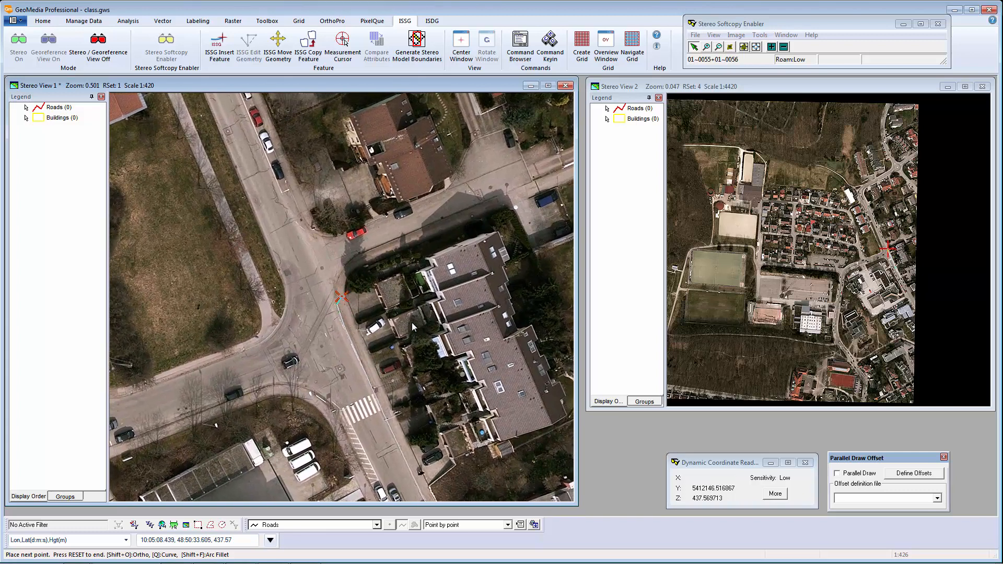
pyautogui.hotkey('shift', 'f')
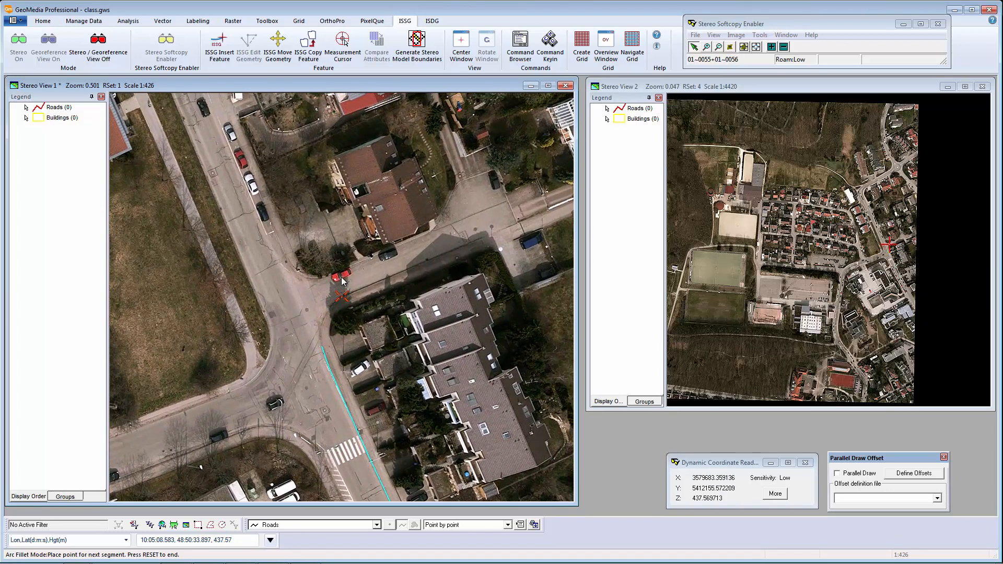
pyautogui.click(342, 281)
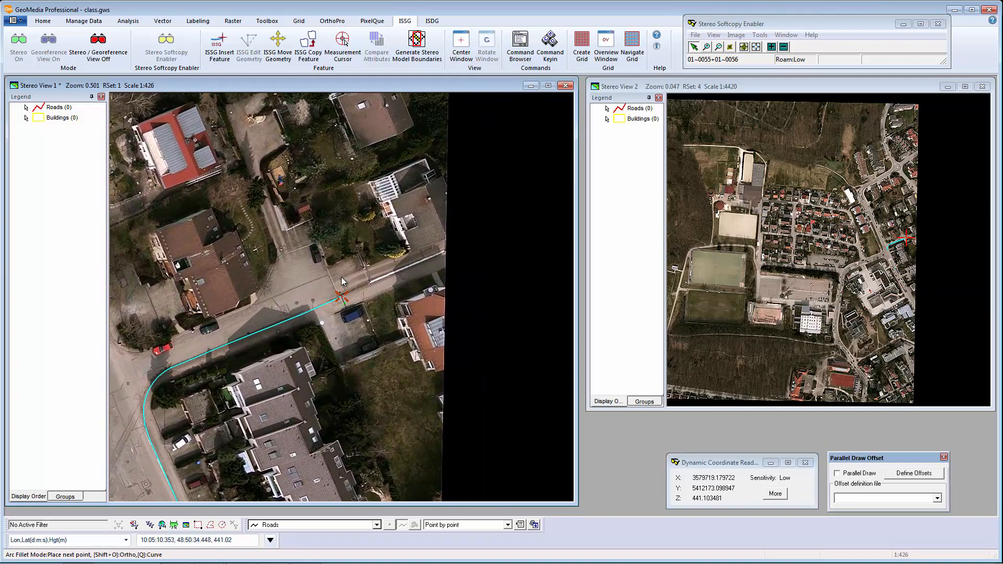
pyautogui.doubleClick(341, 277)
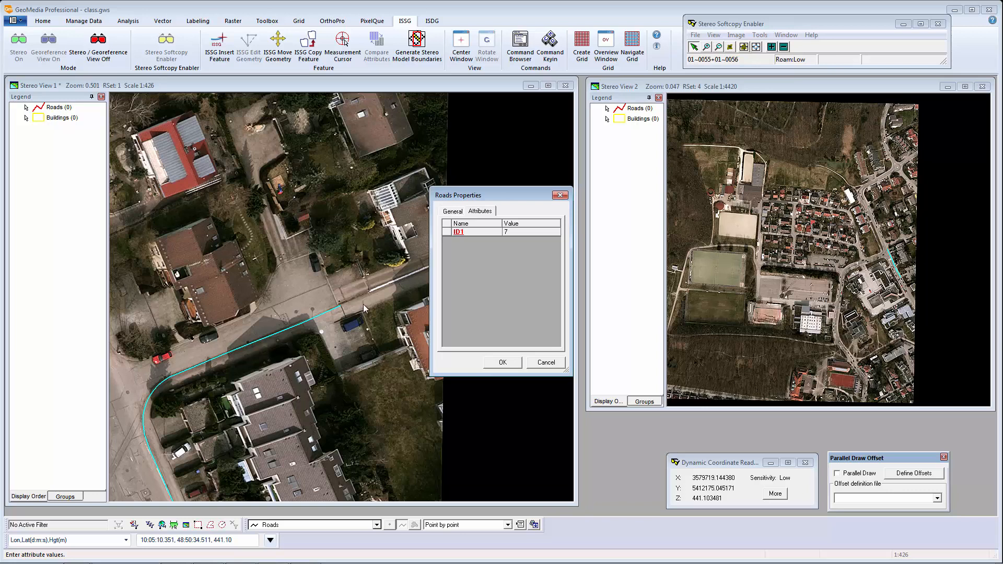
pyautogui.click(499, 363)
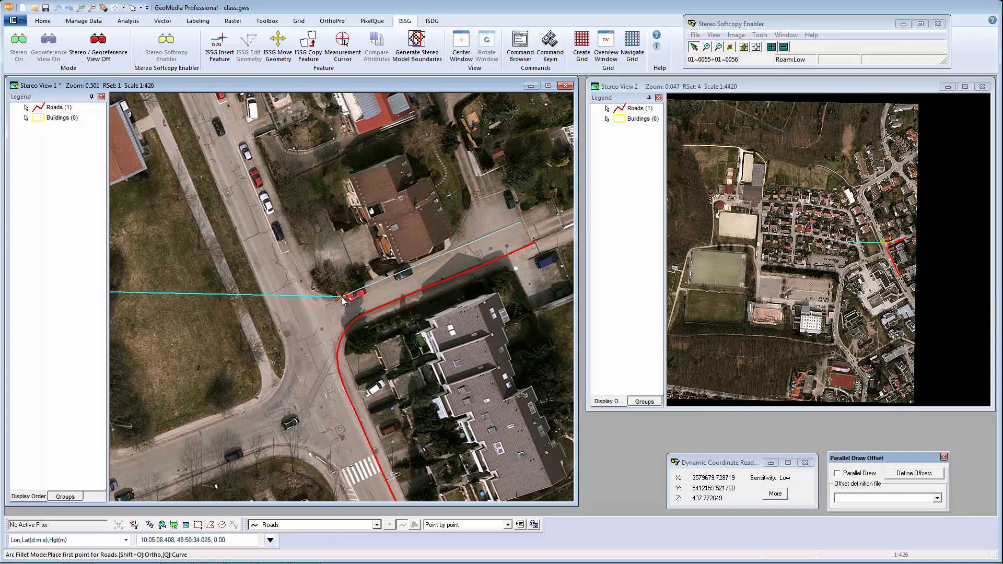
# Digitize a road line from the junction along the adjoining street and save it with ID1 8.
pyautogui.click(343, 297)
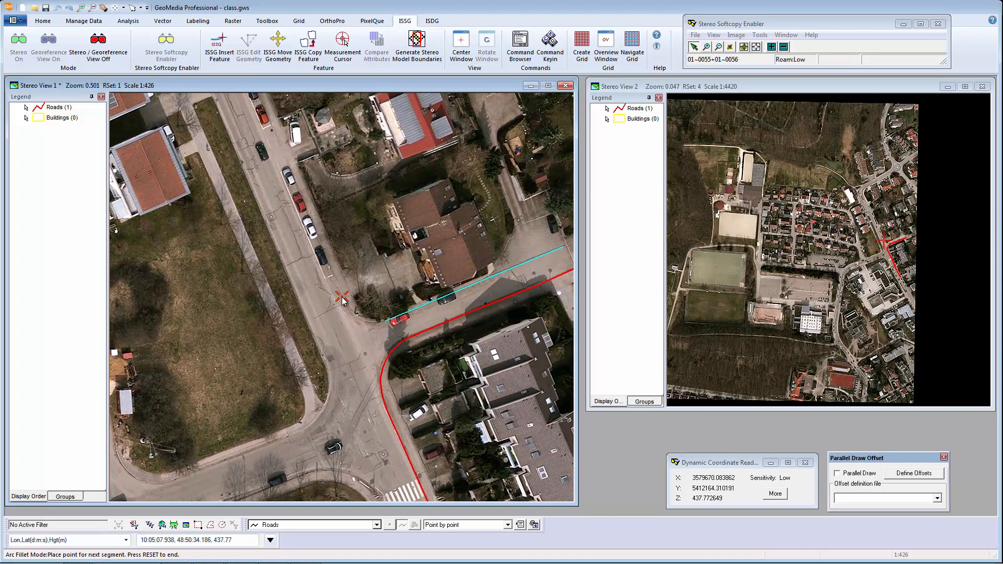
pyautogui.click(342, 298)
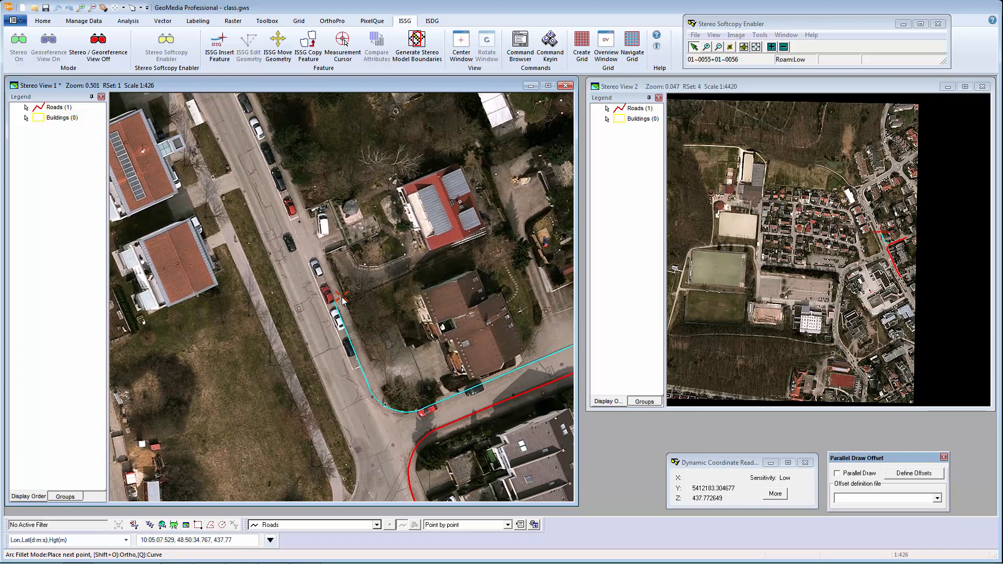
pyautogui.doubleClick(342, 297)
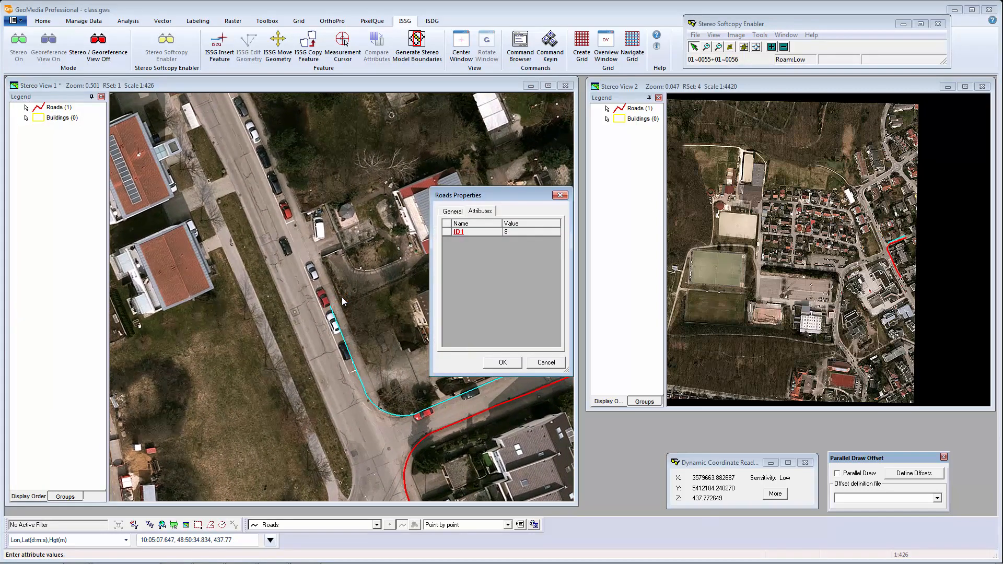
pyautogui.click(502, 362)
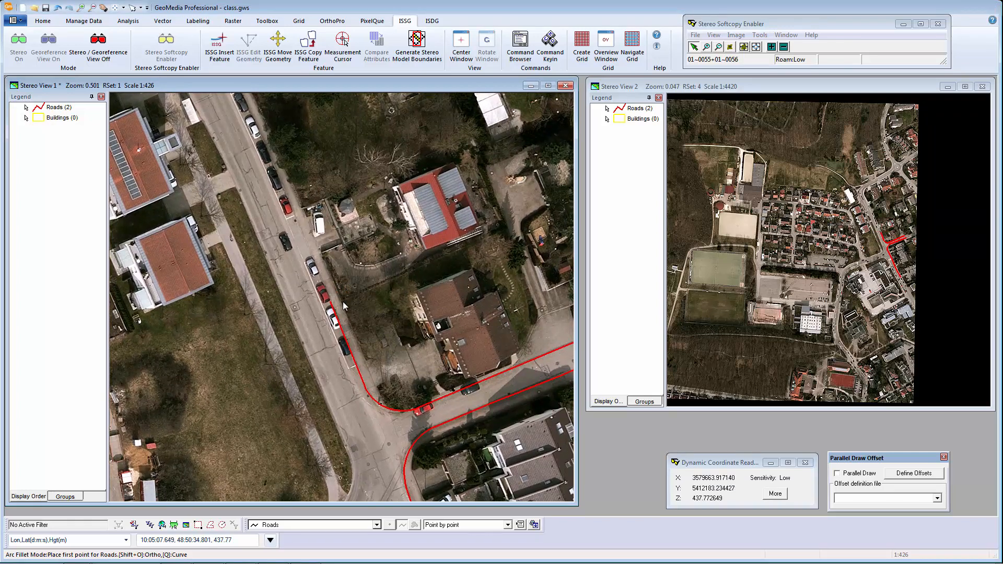
# Trace the red-roofed house outline as a Buildings area in Ortho mode, saved with ID1 1.
pyautogui.click(377, 525)
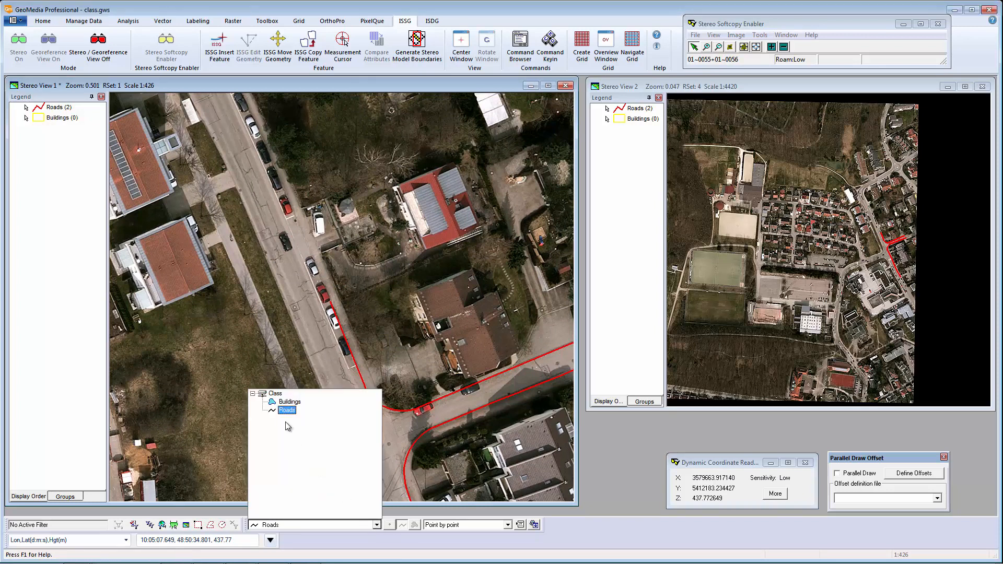
pyautogui.click(286, 402)
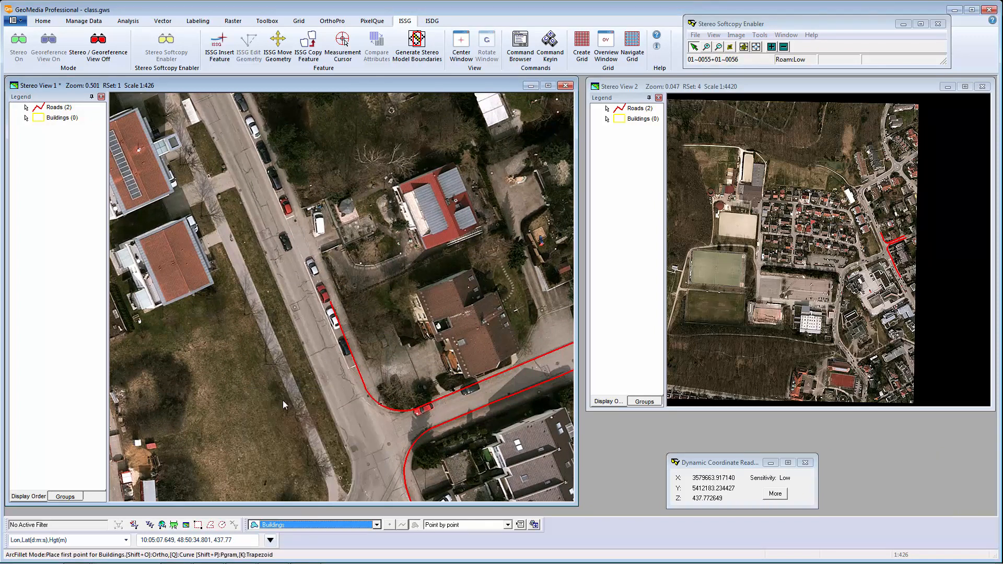
pyautogui.click(352, 359)
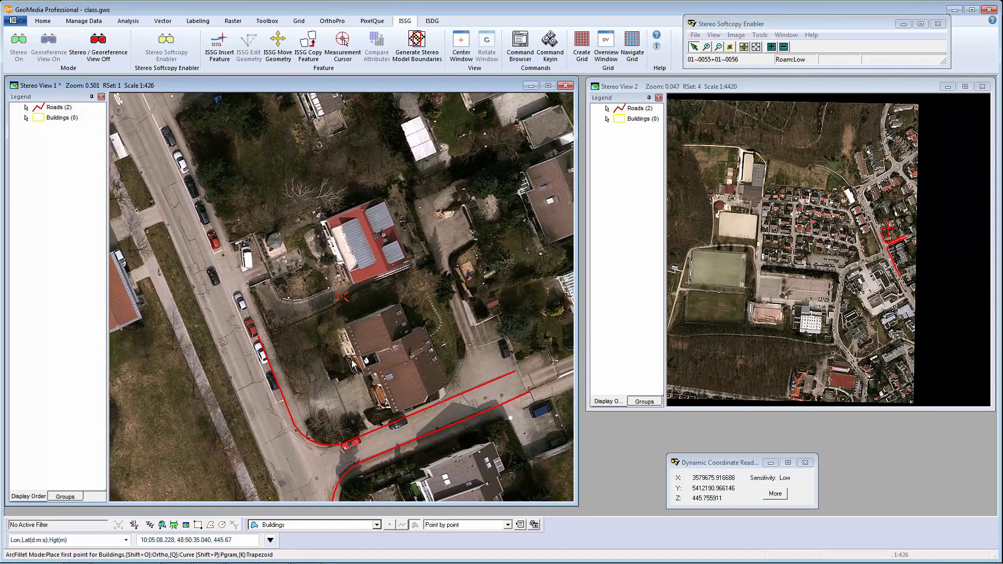
pyautogui.press('F7')
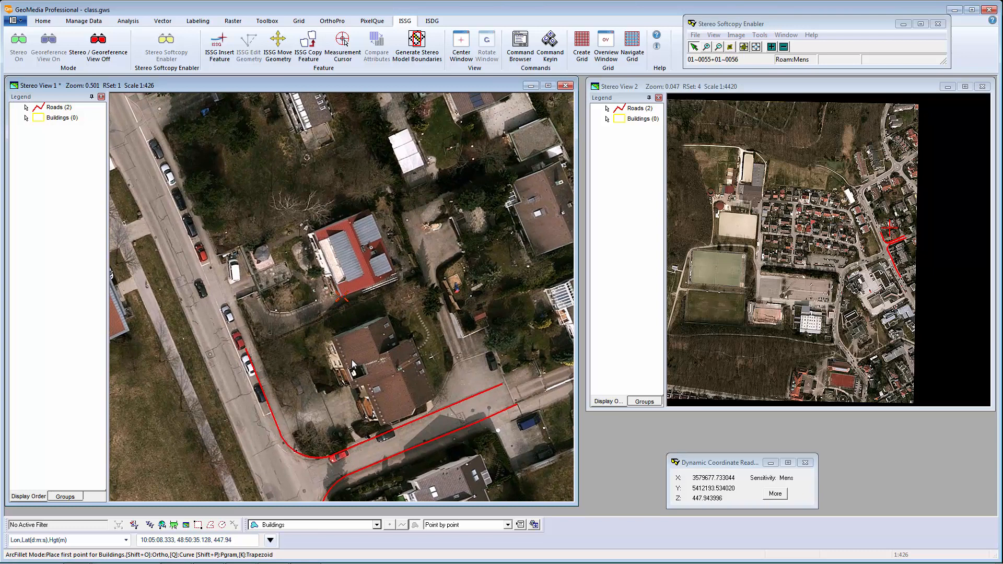
pyautogui.click(352, 359)
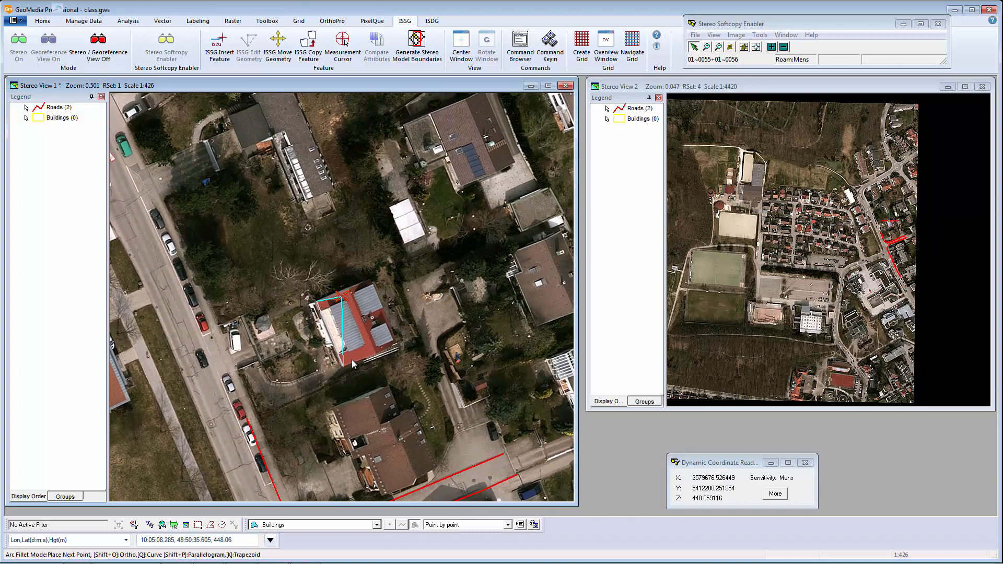
pyautogui.hotkey('shift', 'o')
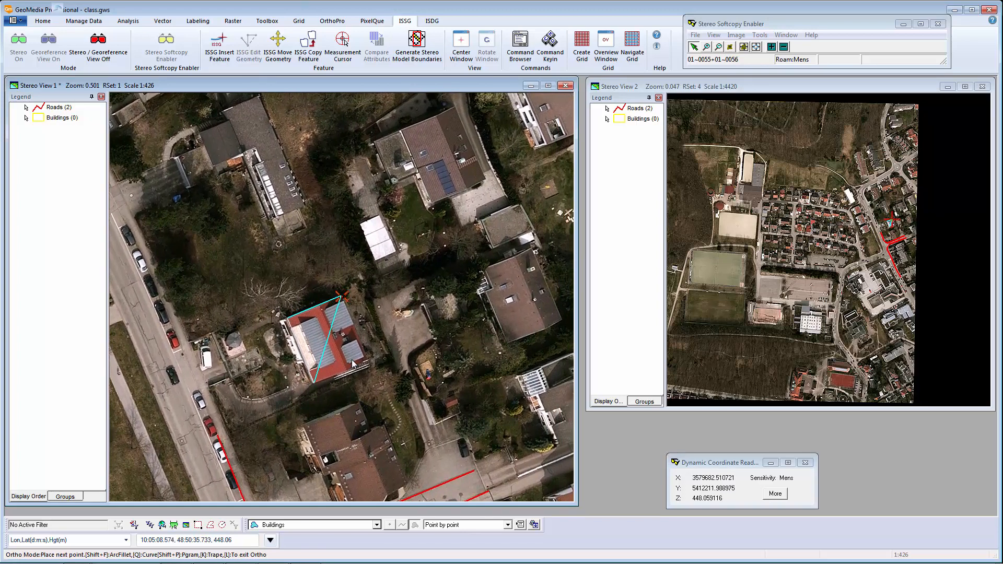
pyautogui.click(352, 360)
pyautogui.rightClick(352, 361)
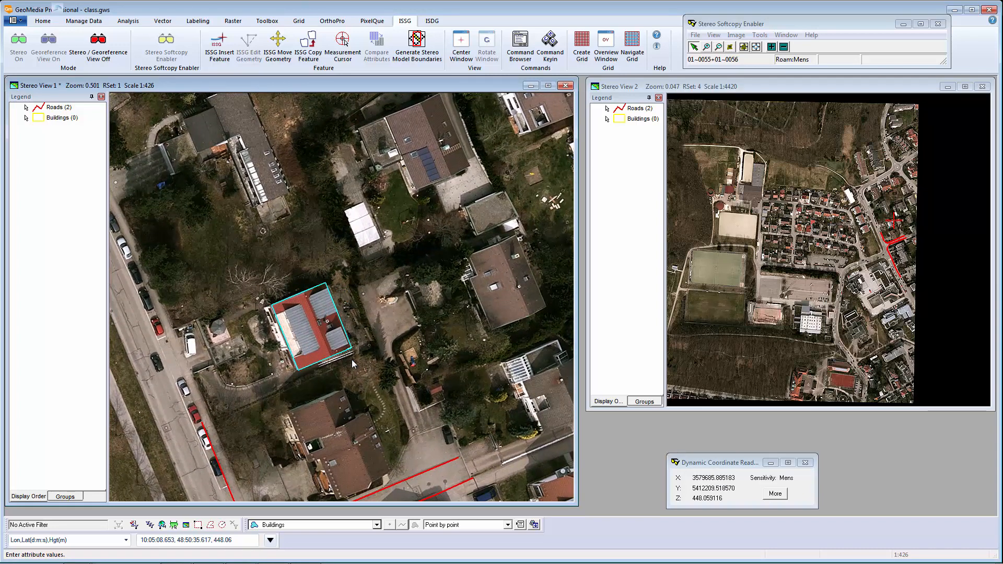
pyautogui.click(500, 364)
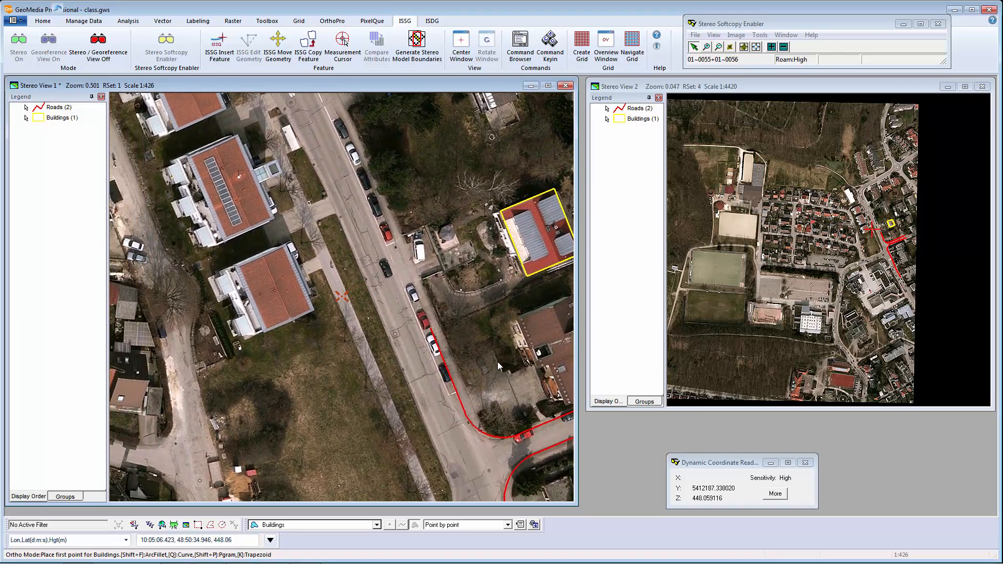
# Digitize another rectangular building outline and save it as a Buildings feature.
pyautogui.click(497, 361)
pyautogui.click(497, 361)
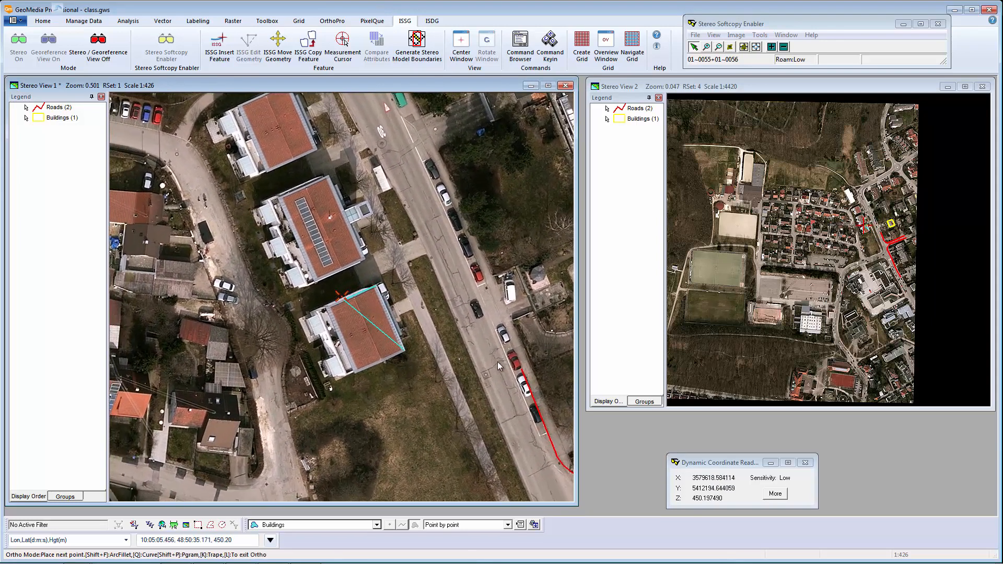
pyautogui.doubleClick(497, 361)
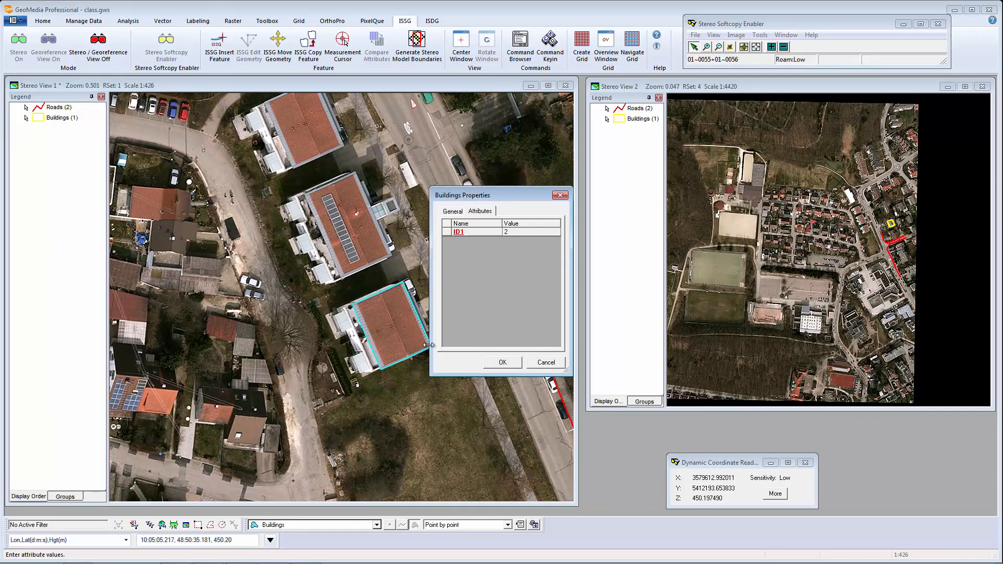
pyautogui.click(495, 364)
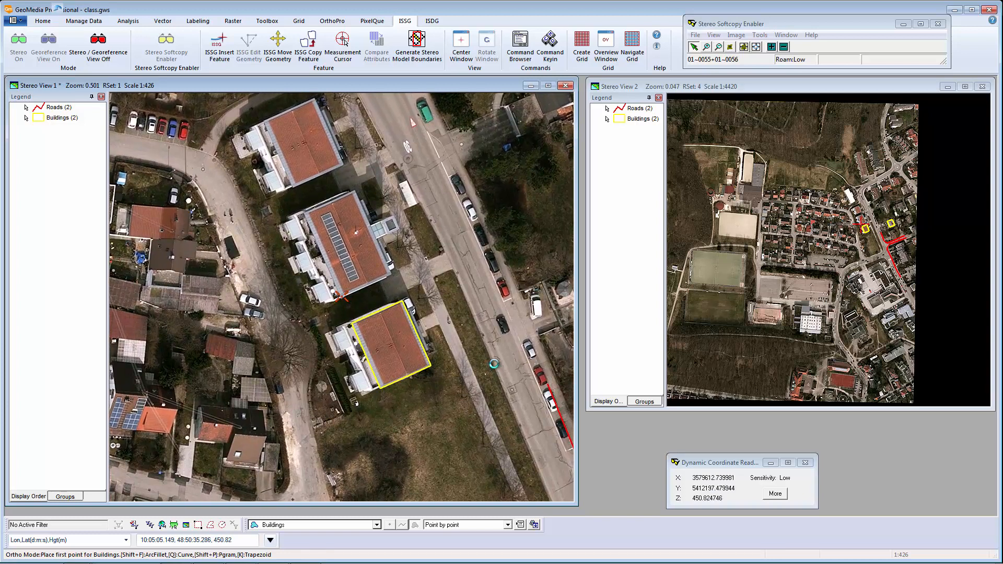
# Trace the middle apartment building's corners and save it as Buildings ID 3.
pyautogui.click(341, 296)
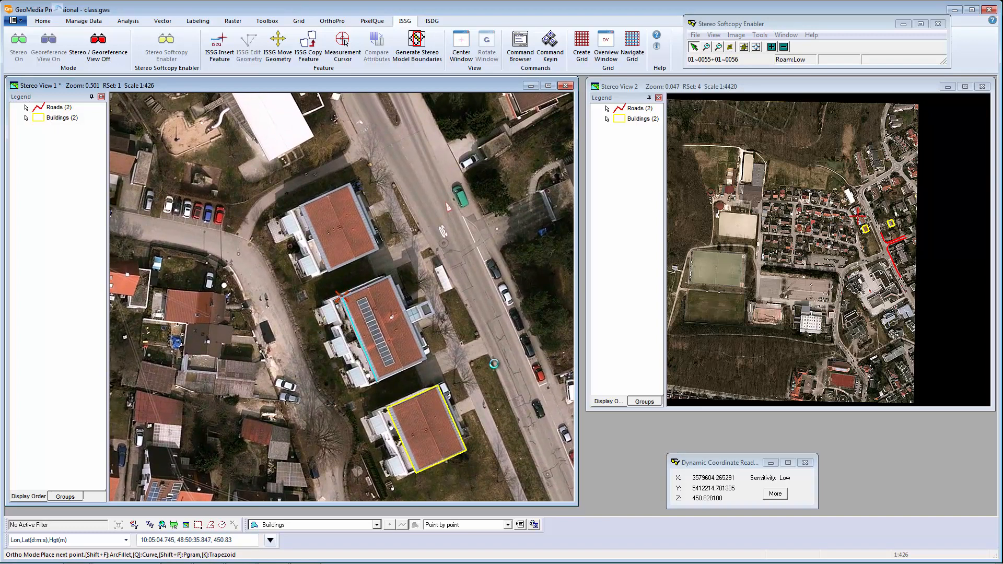
pyautogui.click(341, 297)
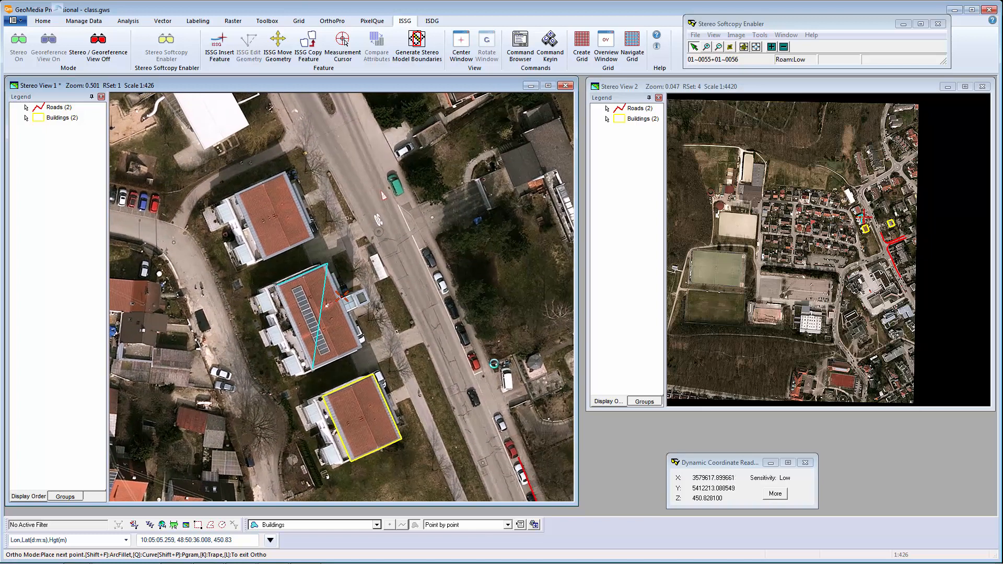
pyautogui.click(341, 296)
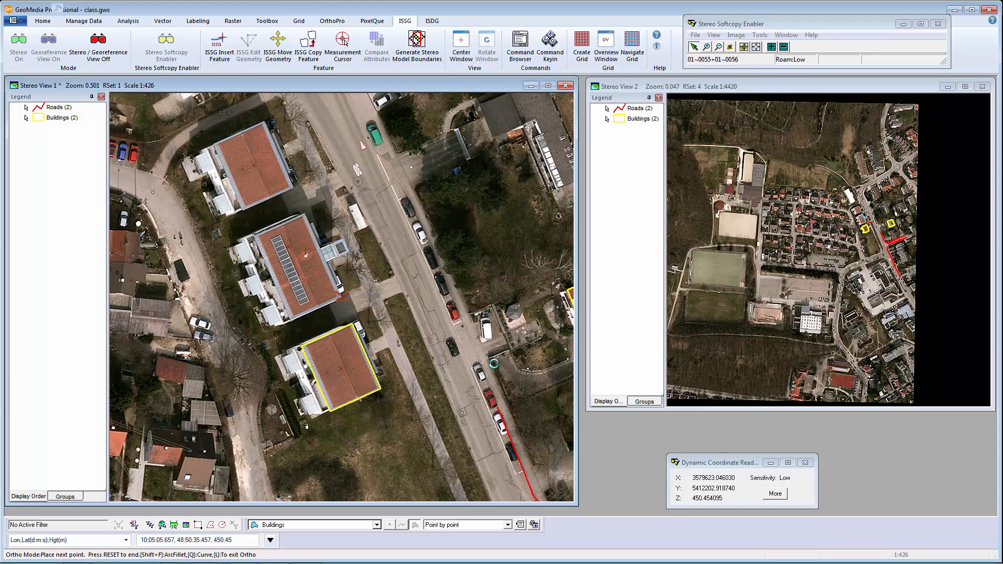
pyautogui.rightClick(341, 296)
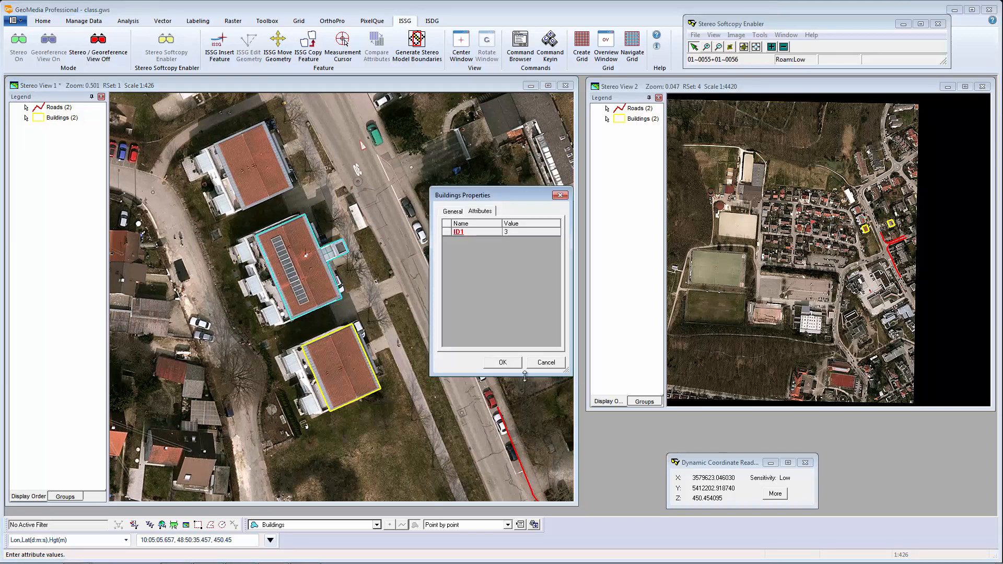
pyautogui.click(513, 365)
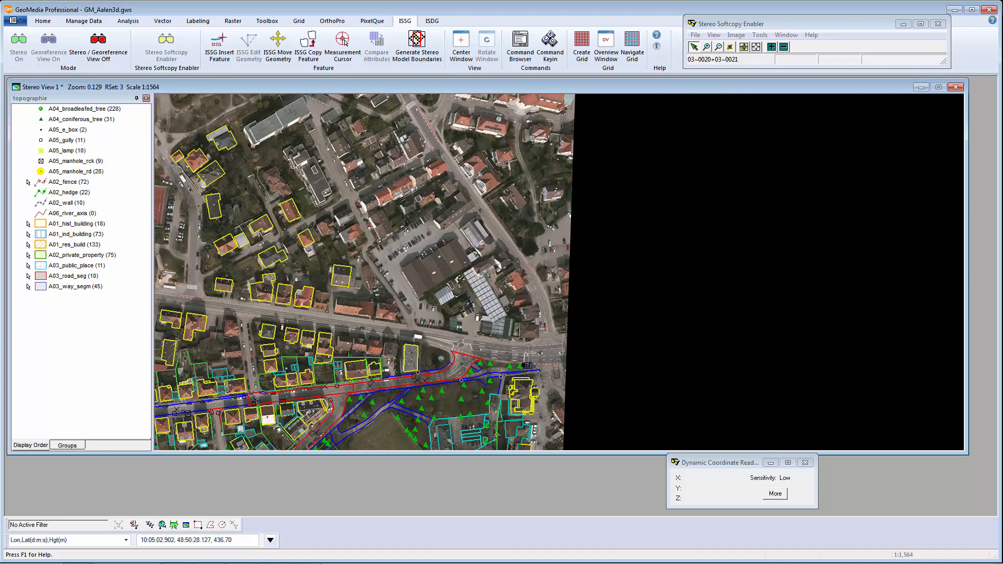
# Dynamically zoom onto the fountain junction on model 03~0020+03~0021 and select the curved road segment.
pyautogui.press('F8')
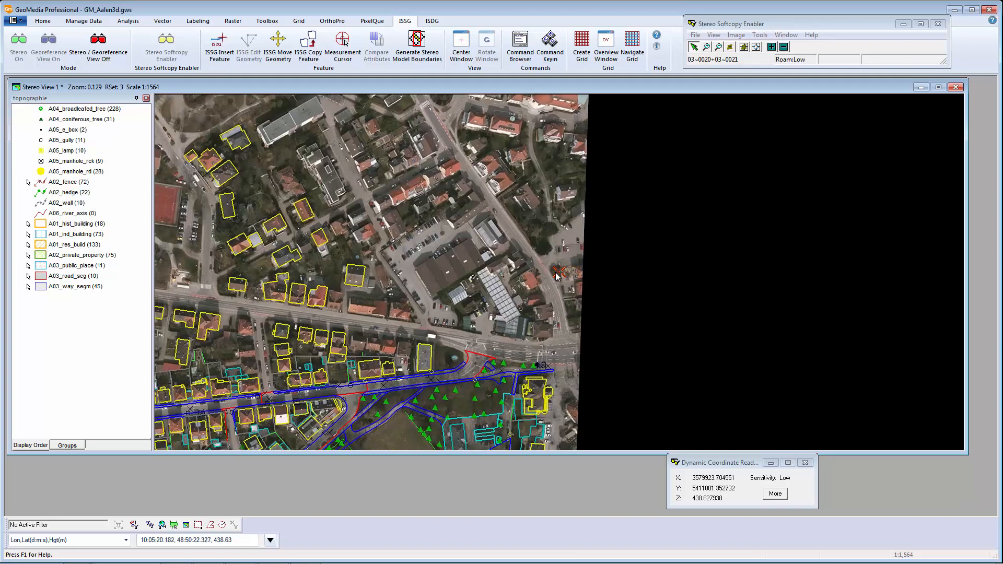
pyautogui.press('F9')
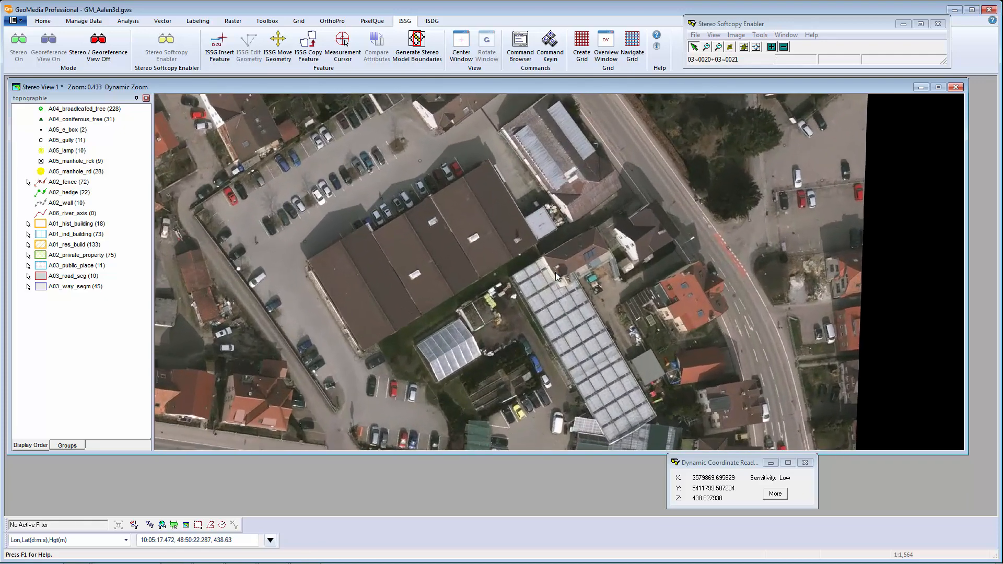
pyautogui.click(555, 273)
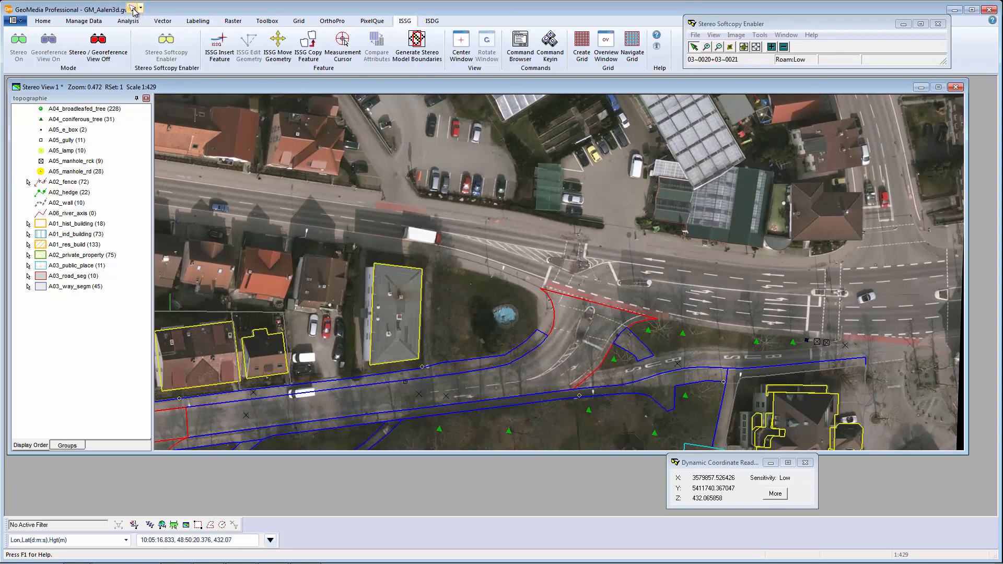
pyautogui.scroll(1, 446, 251)
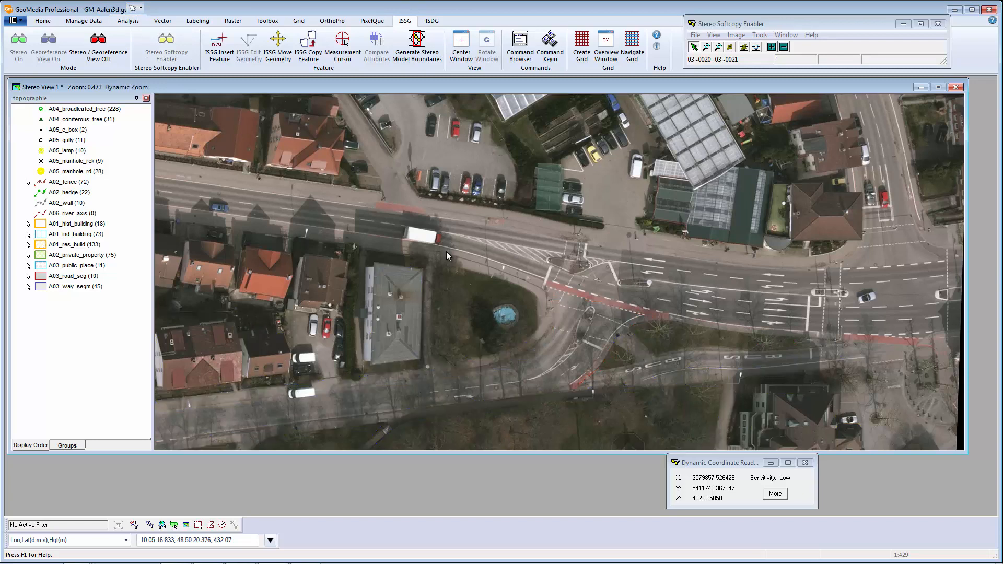
pyautogui.press('F3')
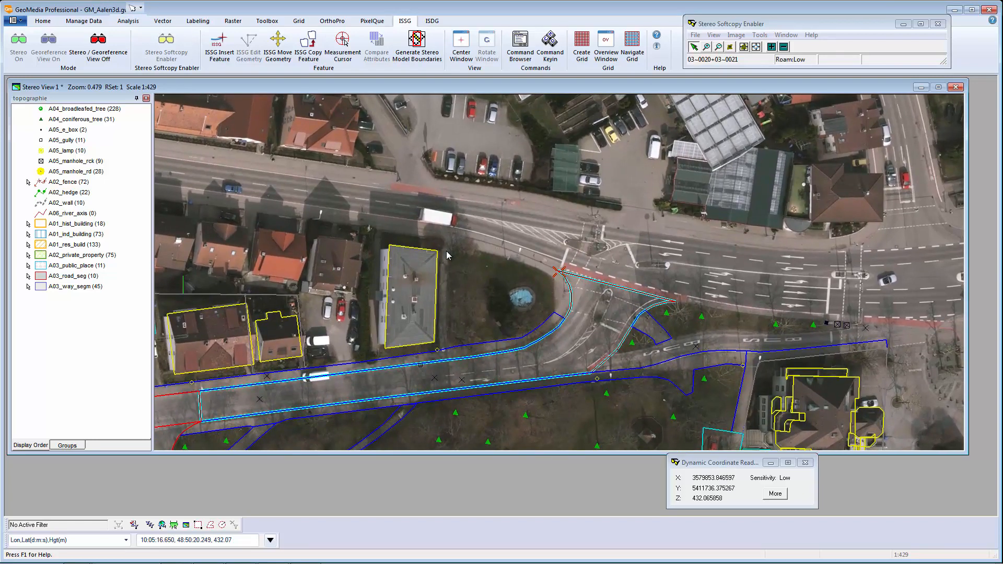
pyautogui.click(559, 271)
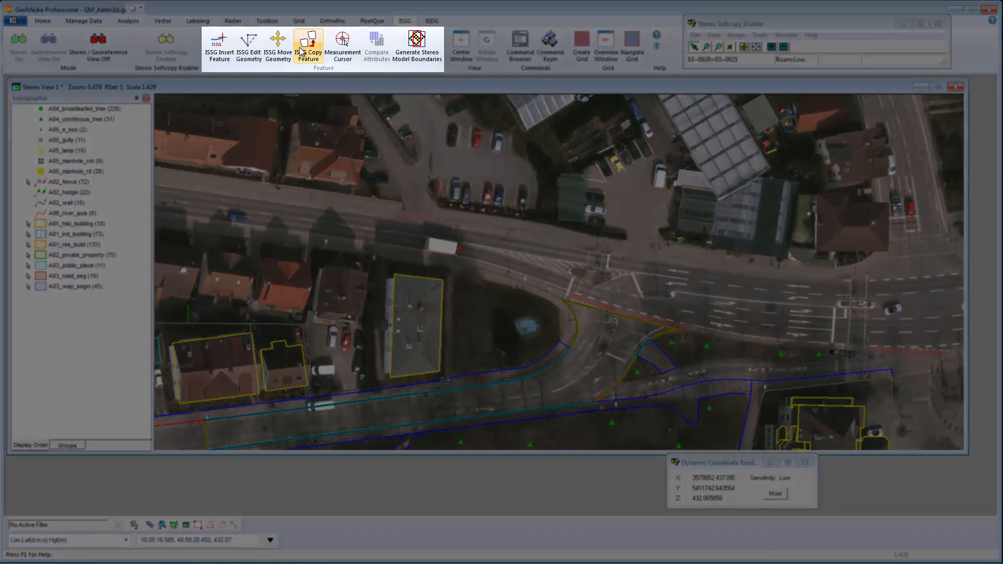
# Copy the road segment north over the car park, saving it as A03_road_seg ID1 19.
pyautogui.click(302, 51)
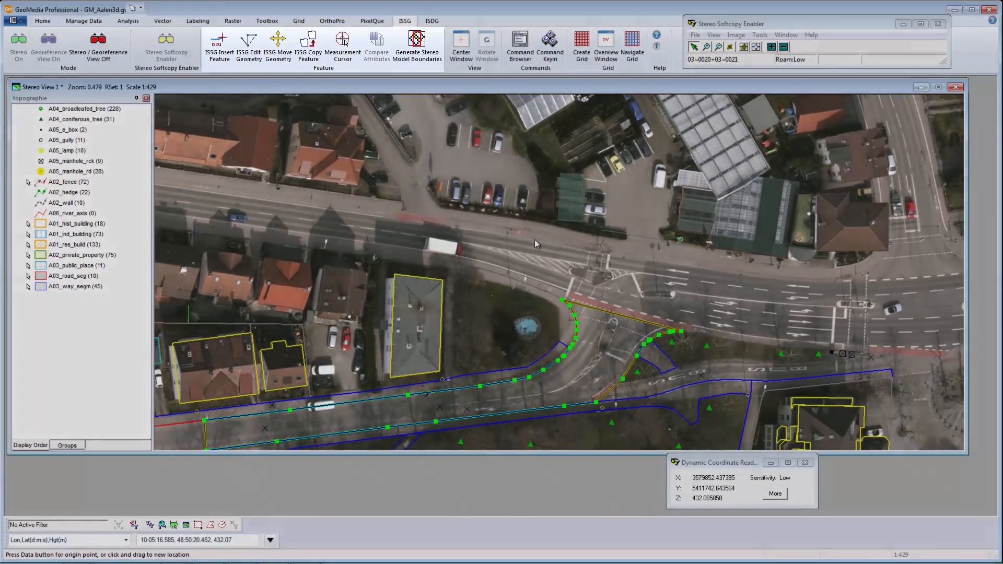
pyautogui.press('F3')
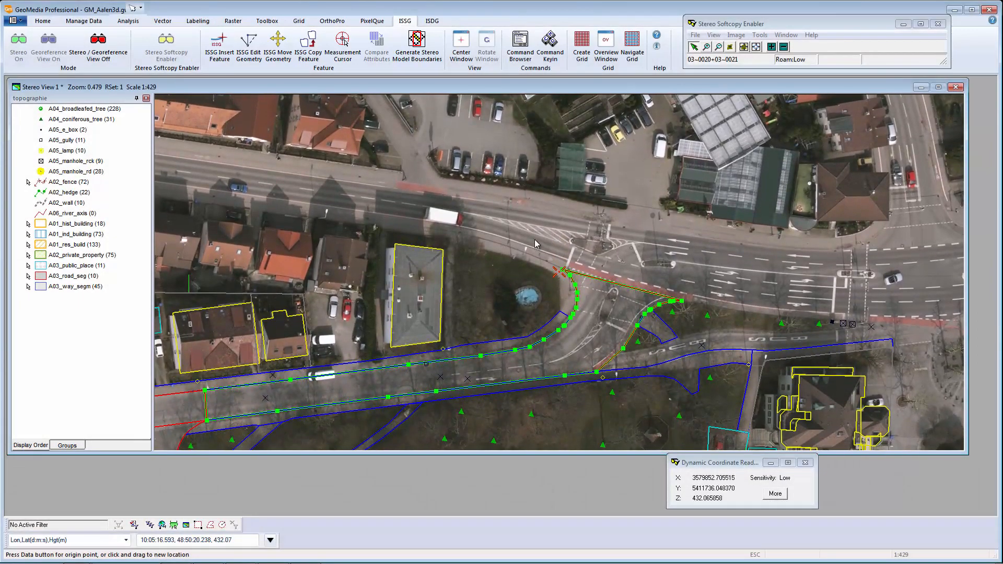
pyautogui.moveTo(559, 271); pyautogui.dragTo(540, 174)
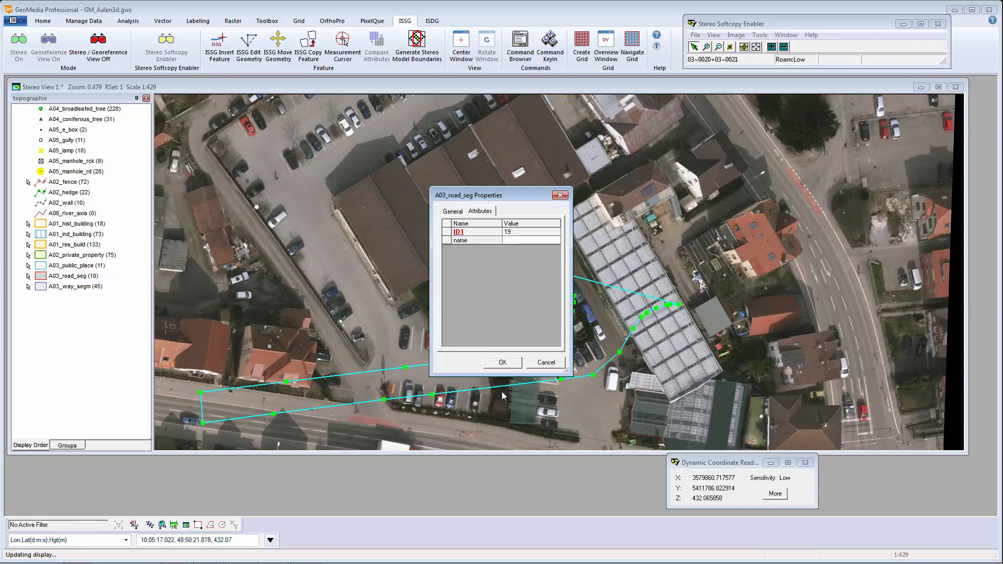
pyautogui.click(503, 363)
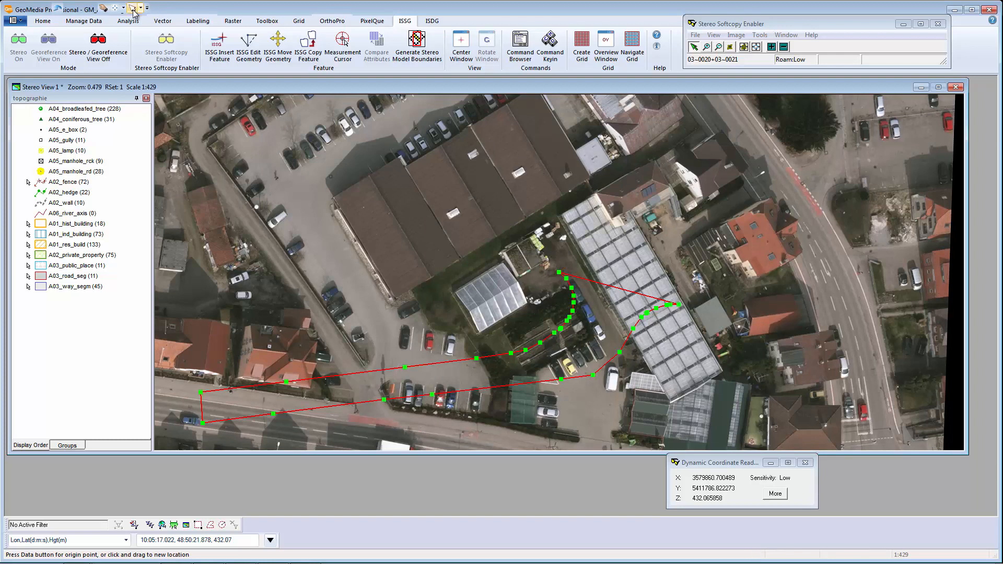
pyautogui.click(132, 7)
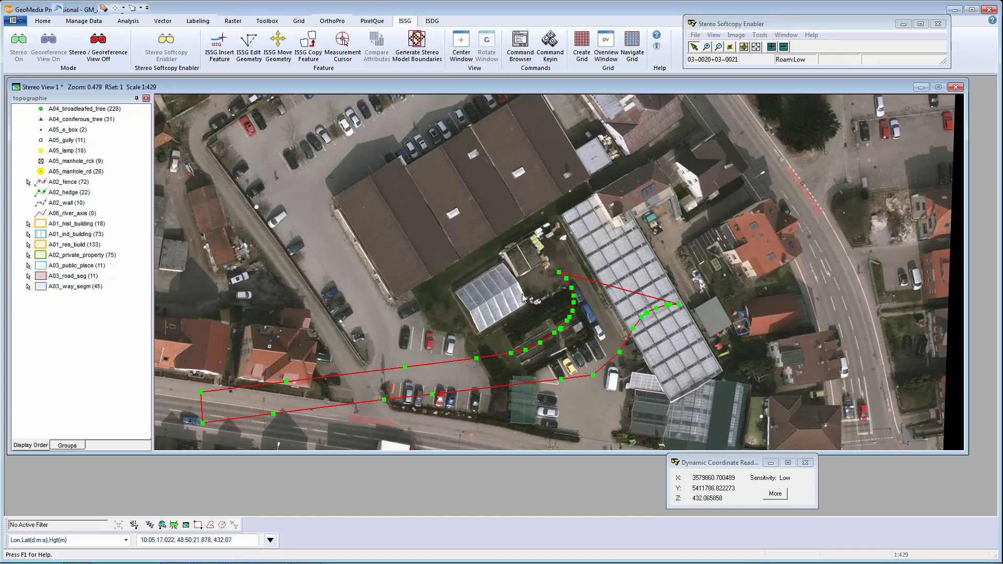
# Select the copied road segment and reposition its first vertices with Edit Geometry.
pyautogui.click(558, 273)
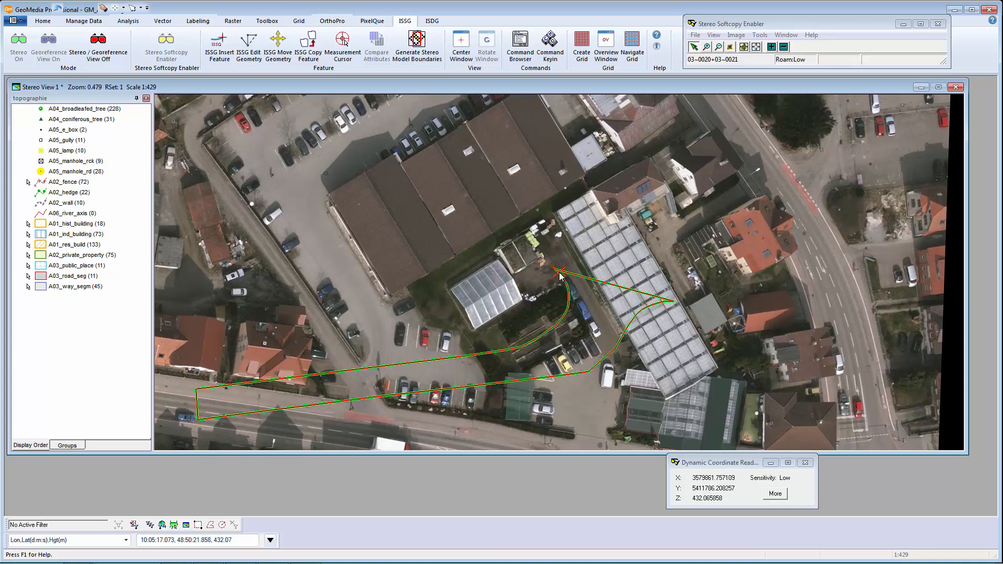
pyautogui.click(558, 273)
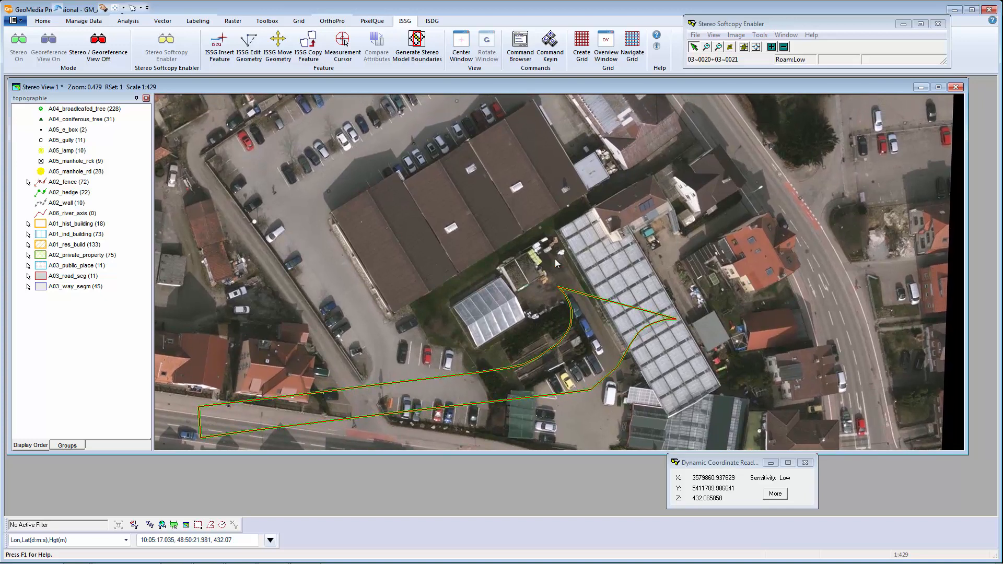
pyautogui.click(253, 54)
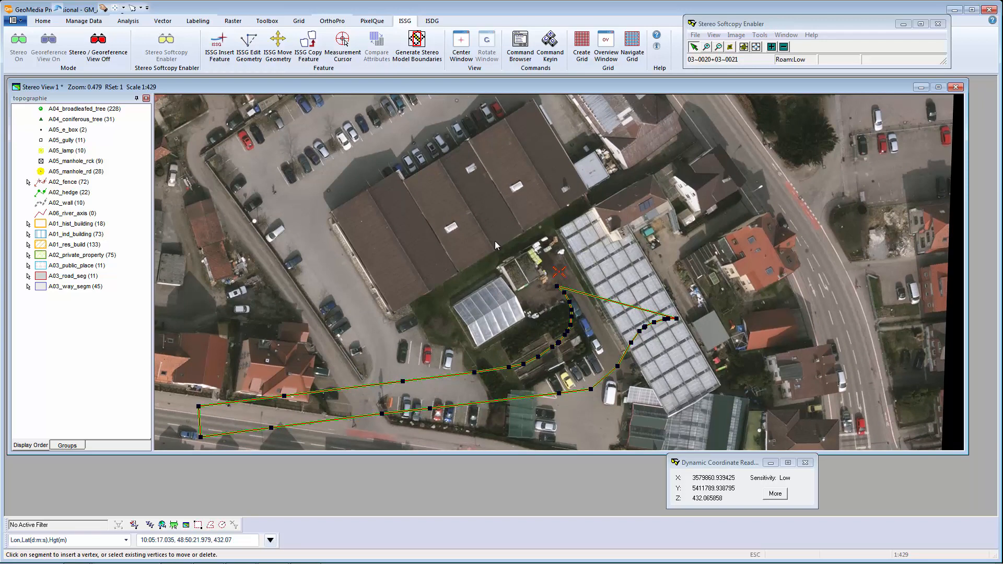
pyautogui.click(559, 272)
pyautogui.click(559, 272)
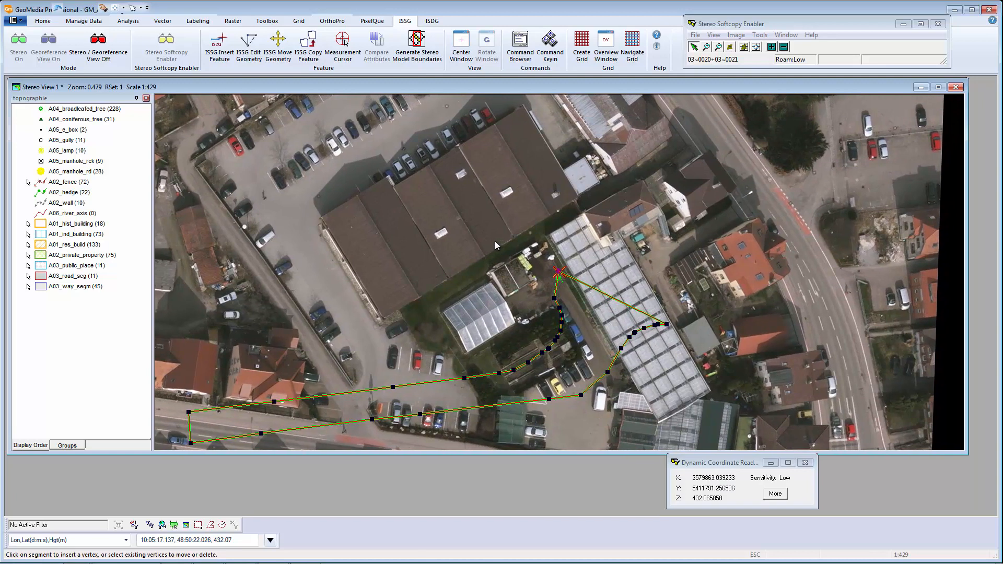
pyautogui.click(559, 271)
pyautogui.click(559, 272)
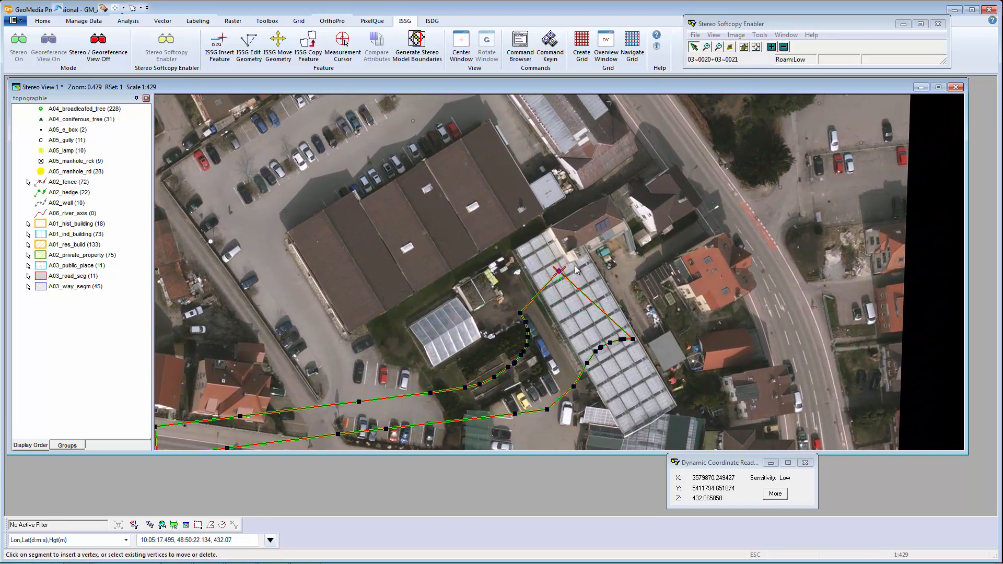
# Move the eastern vertices north across the greenhouse toward the houses by the street.
pyautogui.click(559, 271)
pyautogui.click(558, 272)
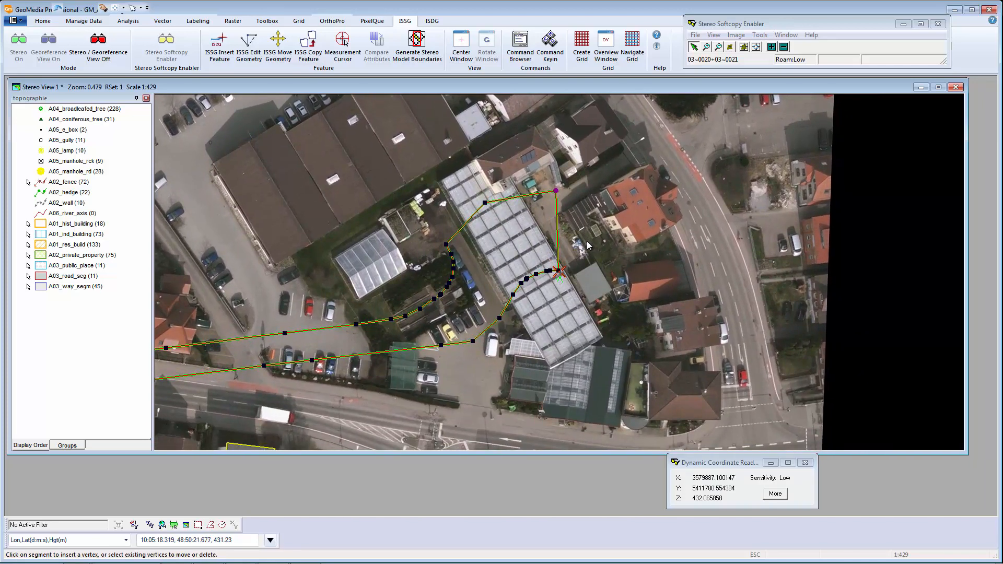
pyautogui.click(559, 272)
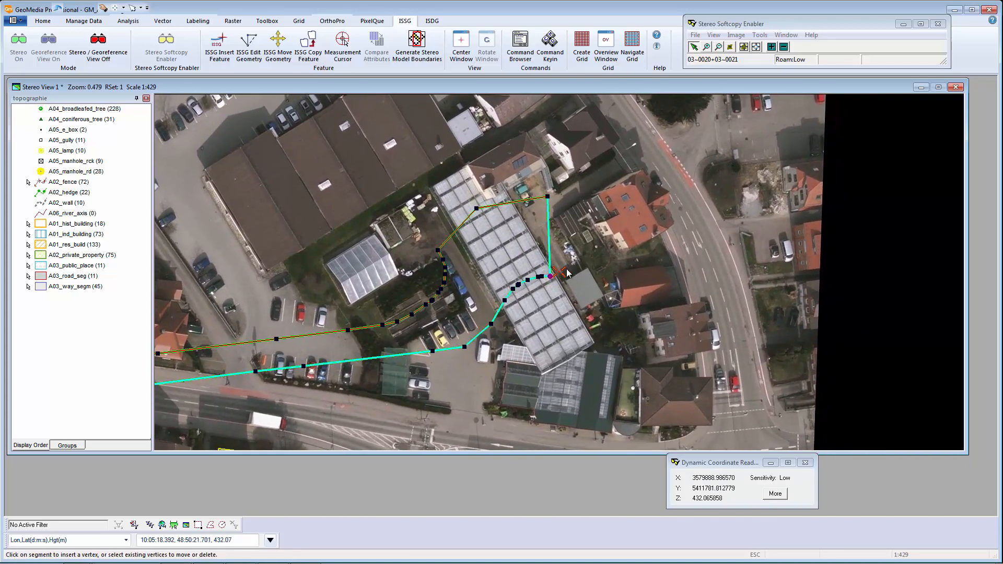
pyautogui.click(559, 271)
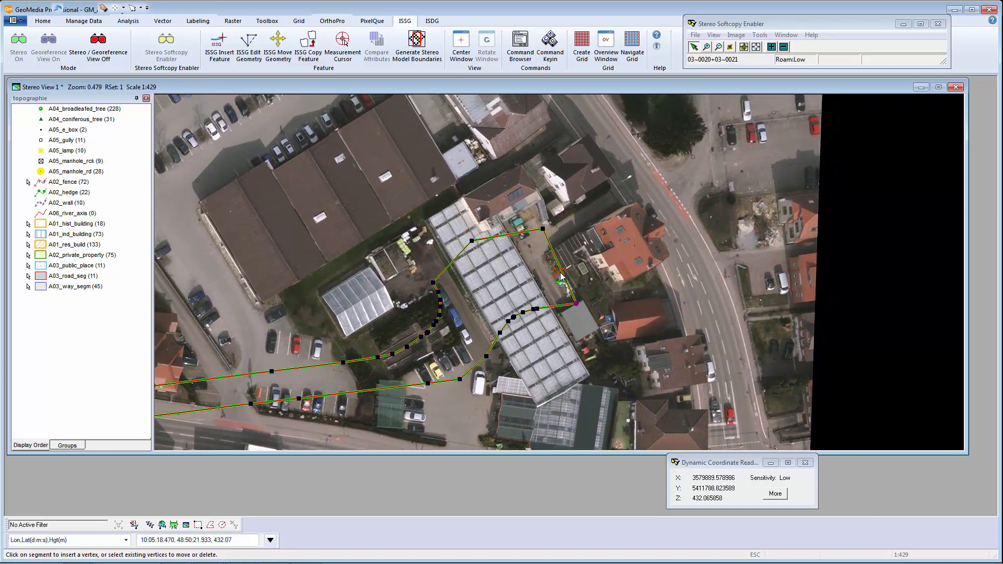
pyautogui.click(559, 272)
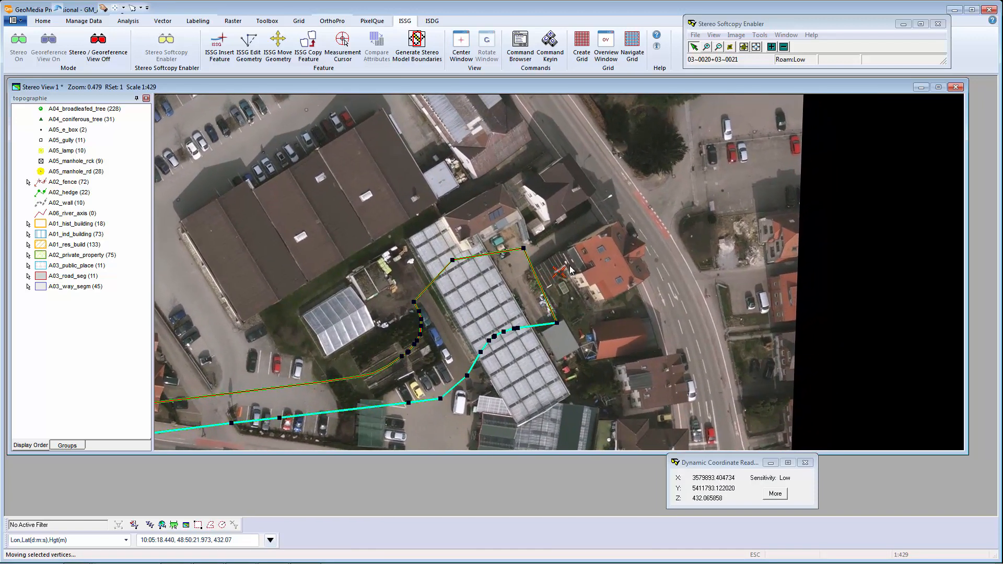
pyautogui.click(559, 272)
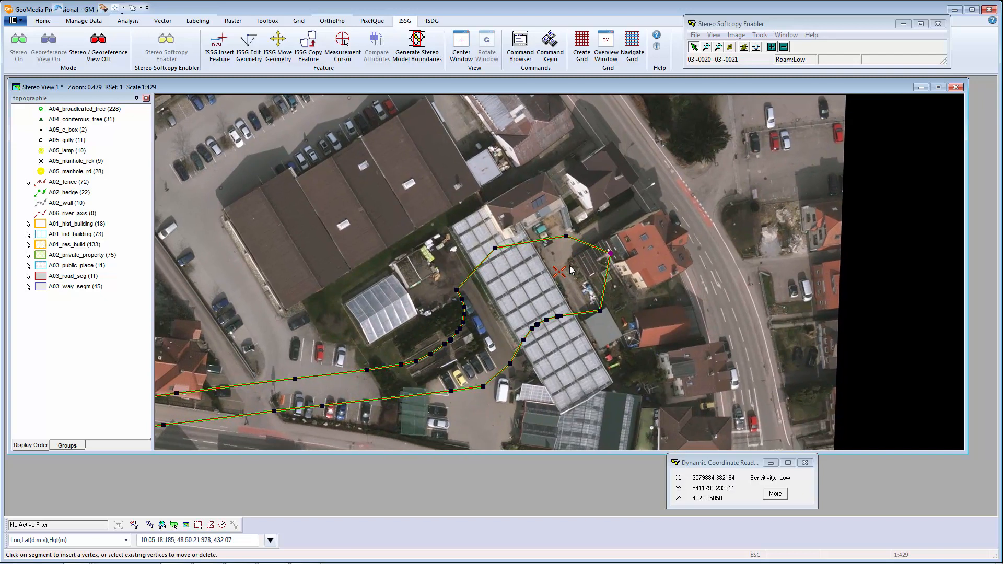